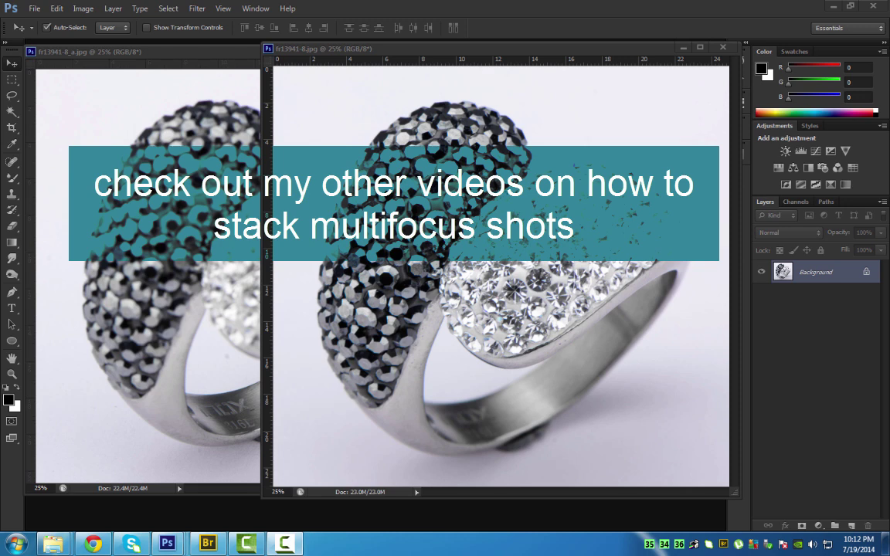
Make the fr13941-8.jpg ring photo the active document.
click(507, 201)
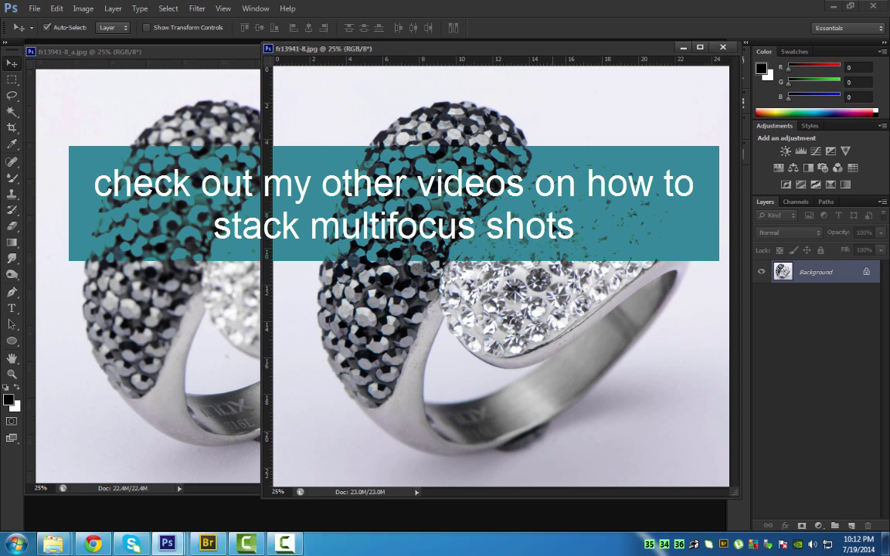
Copy the second shot into fr13941-8_a.jpg and auto-align the two ring layers.
mouse_move(502, 205)
mouse_down()
mouse_move(128, 263)
mouse_move(711, 286)
mouse_up()
alt+double_click(815, 295)
shift+click(809, 272)
click(57, 7)
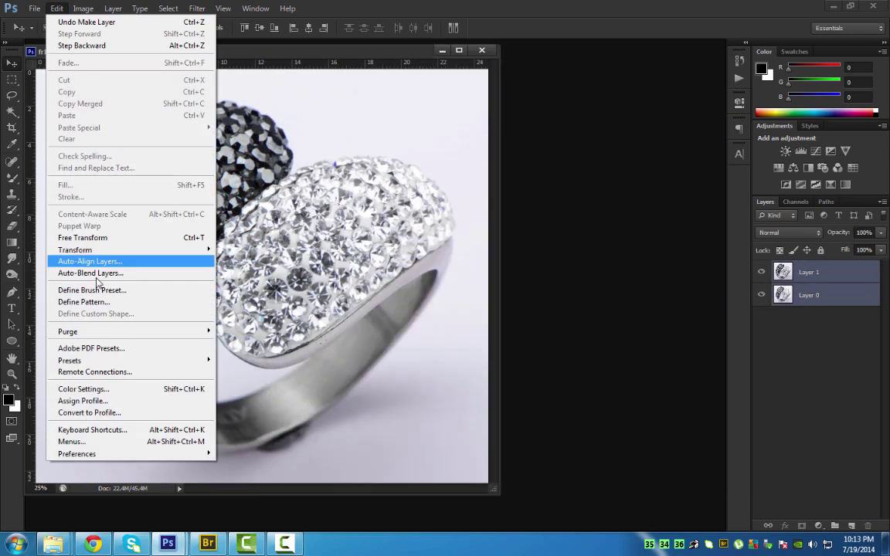
click(90, 261)
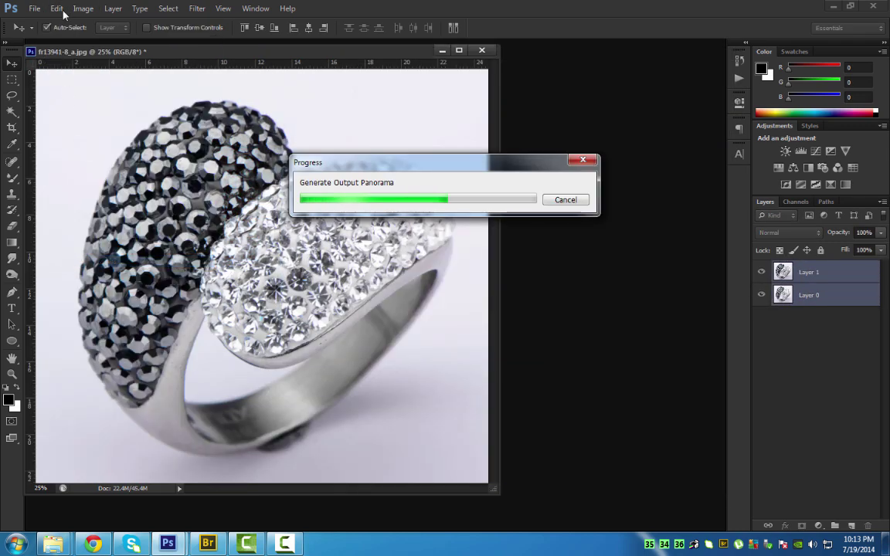
Auto-blend the layers by sharp focus and merge them into a single Layer 1.
click(57, 10)
click(83, 275)
key(Return)
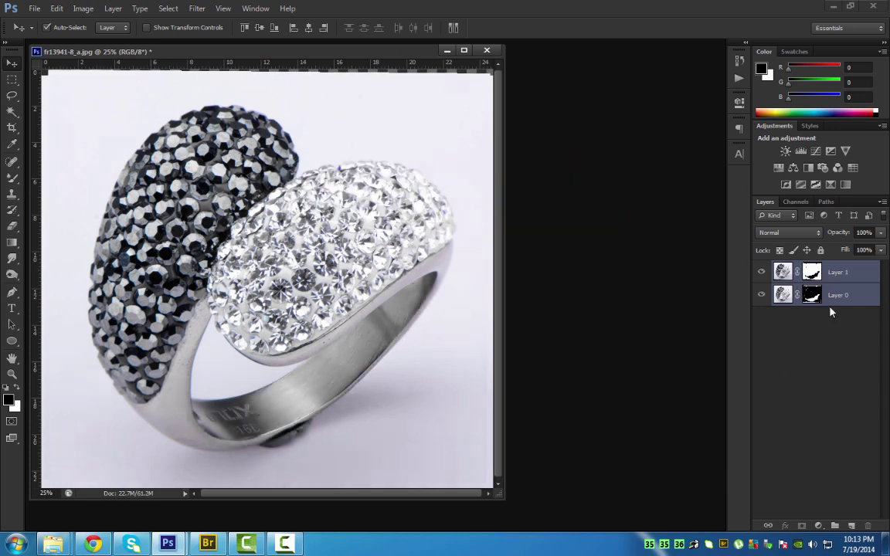
key(ctrl+e)
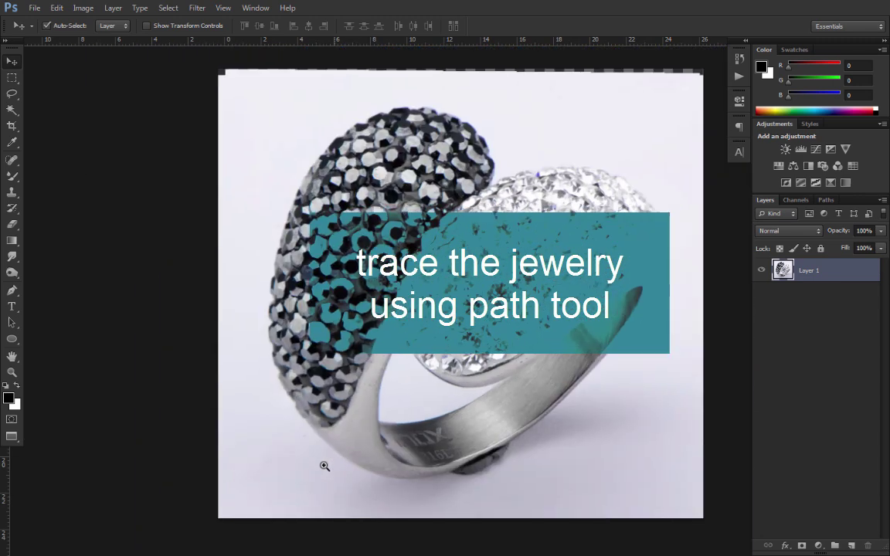
Start the pen path at the lower stones and trace up the stones' left edge.
drag(302, 411, 324, 466)
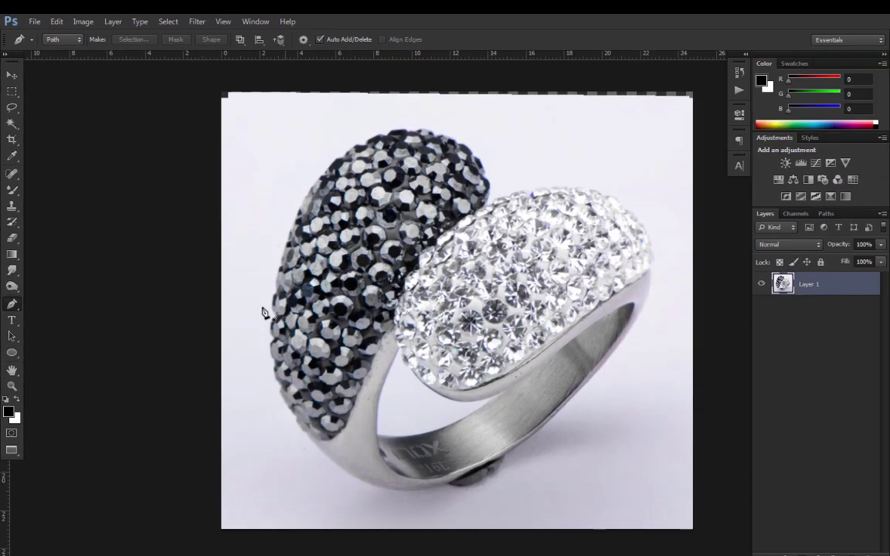
scroll(323, 429, up, 5)
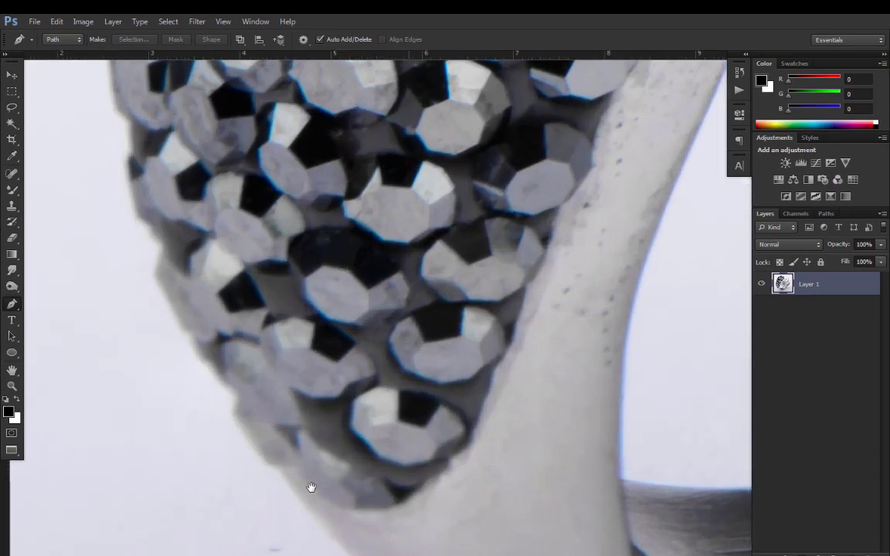
click(278, 467)
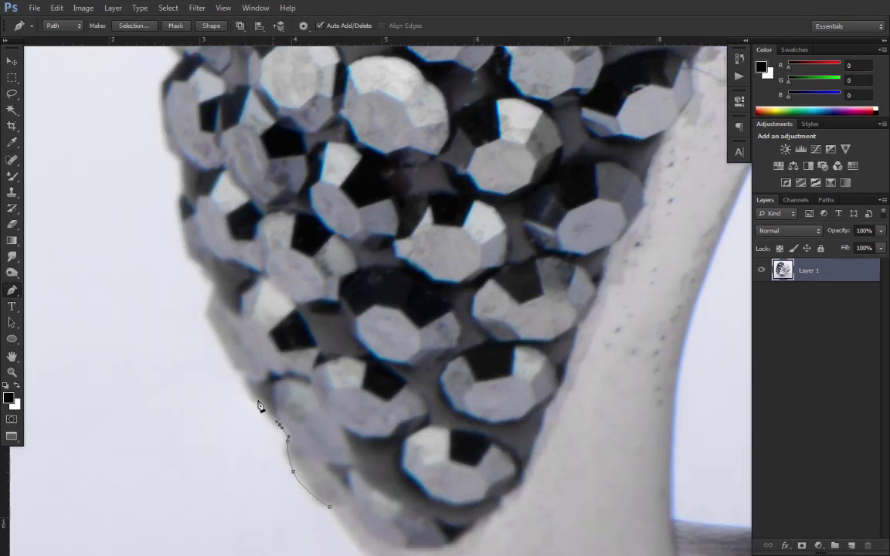
scroll(258, 407, up, 2)
scroll(288, 387, up, 2)
click(349, 263)
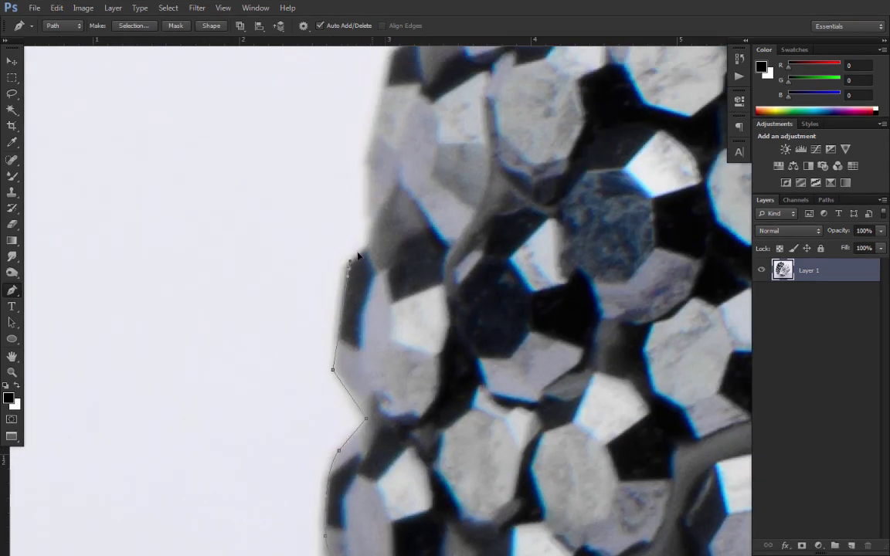
scroll(309, 239, down, 2)
click(314, 239)
click(294, 310)
scroll(294, 310, up, 2)
click(429, 244)
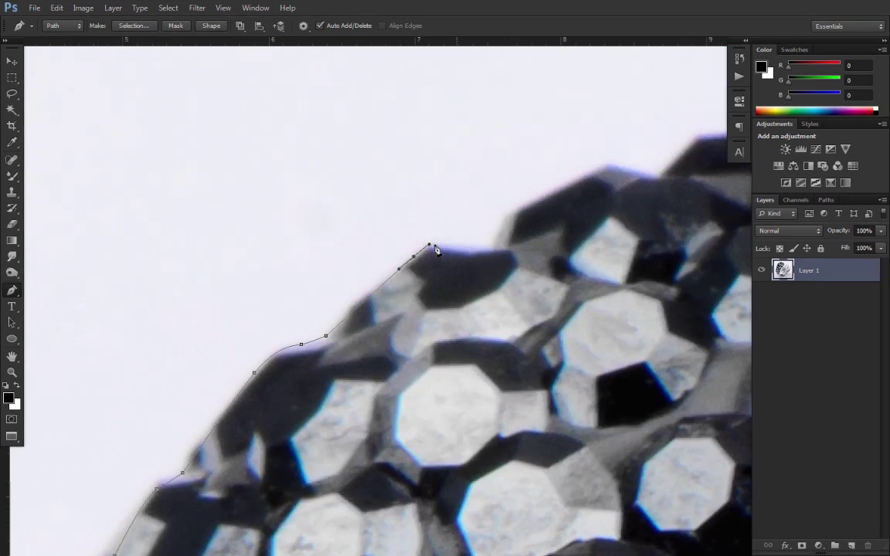
Continue the path along the dark stones' and diamonds' top edges, adding a curved anchor.
scroll(434, 250, down, 2)
click(358, 294)
click(351, 312)
scroll(372, 318, up, 2)
click(430, 353)
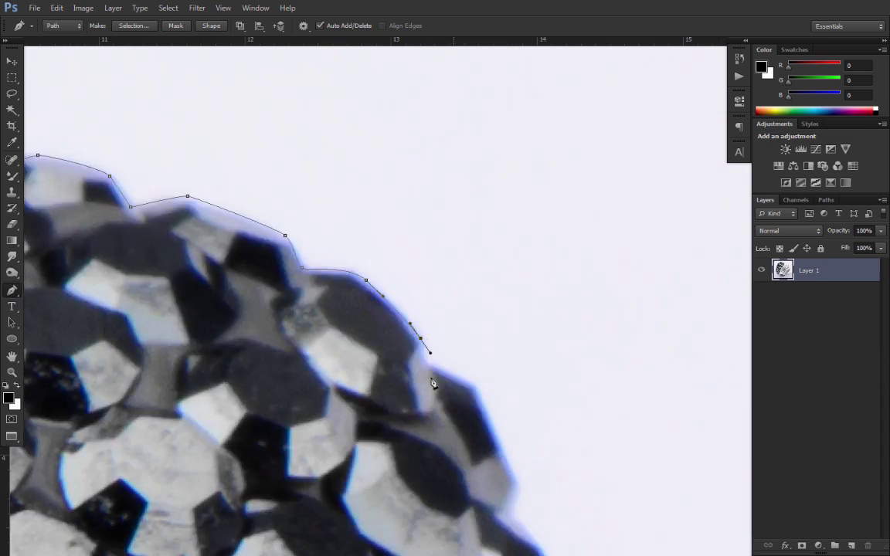
scroll(433, 384, down, 2)
click(397, 431)
click(432, 345)
click(289, 300)
click(335, 320)
drag(393, 291, 418, 292)
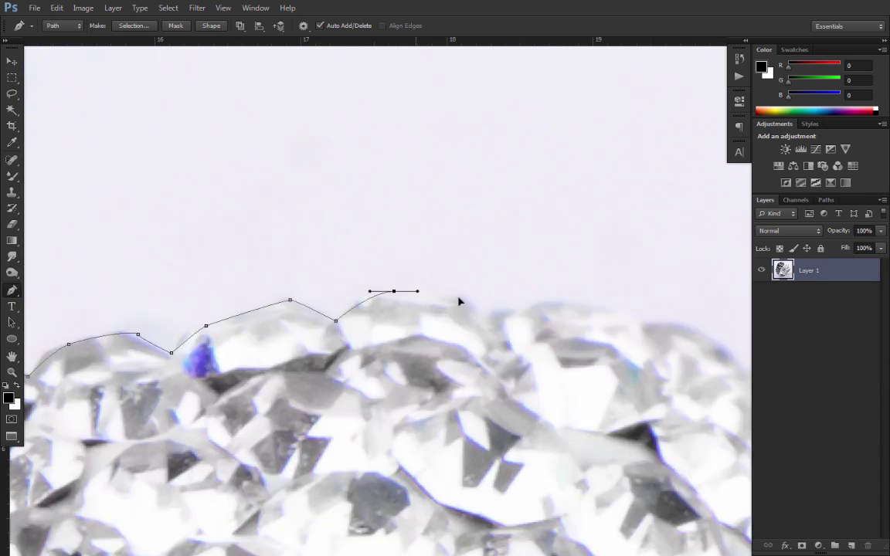
Finish the path down the diamonds' right edge, the band's outer edge and under the diamonds.
scroll(459, 301, down, 2)
click(397, 139)
scroll(502, 290, up, 2)
click(449, 424)
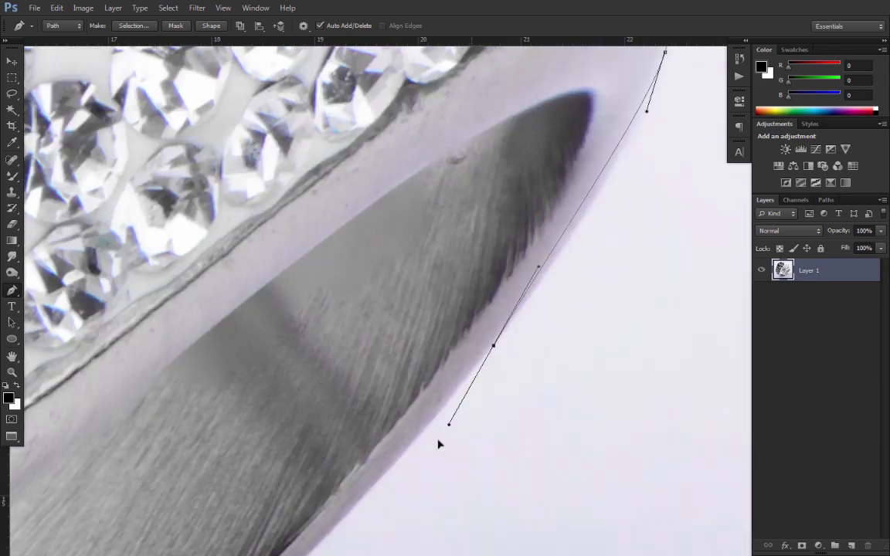
scroll(438, 445, down, 3)
click(361, 449)
scroll(434, 487, up, 3)
click(189, 240)
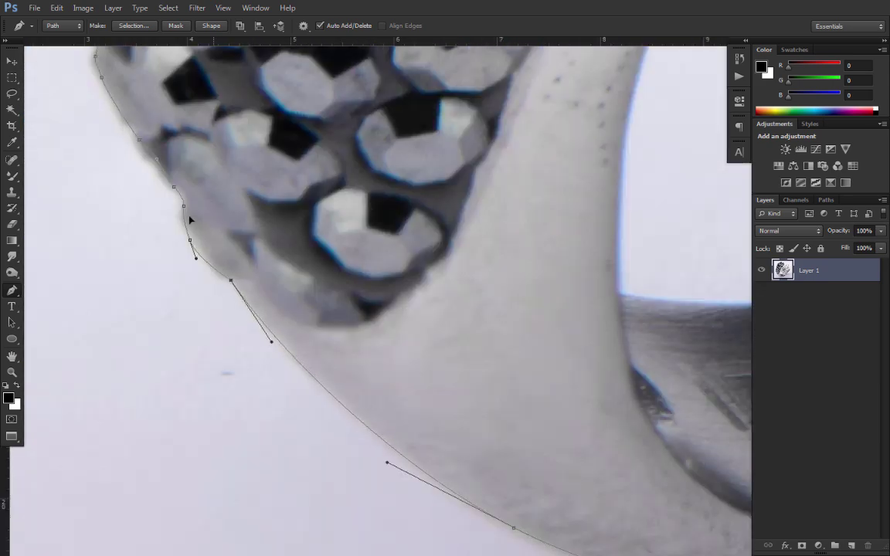
scroll(189, 221, down, 3)
scroll(383, 175, down, 2)
click(601, 384)
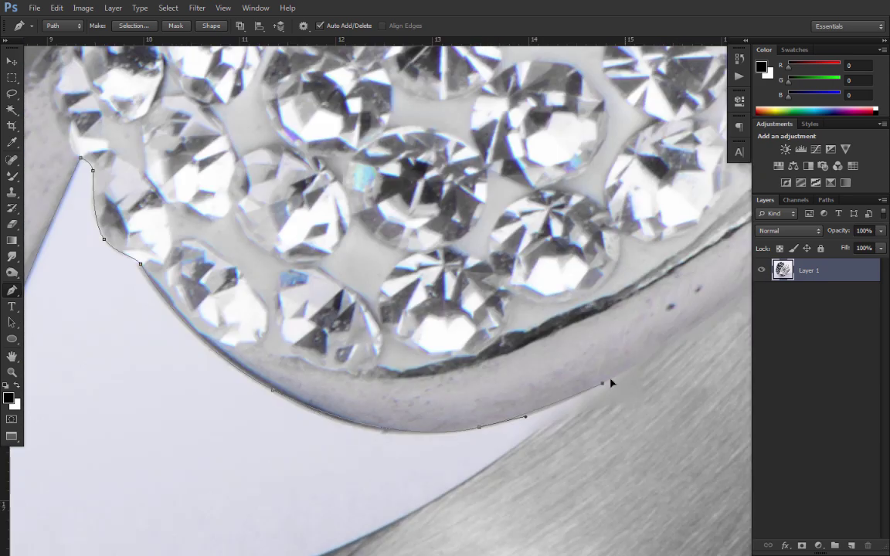
scroll(464, 448, down, 3)
scroll(309, 494, down, 2)
scroll(231, 386, down, 2)
Select the whole traced path and combine it with Merge Shape Components.
key(a)
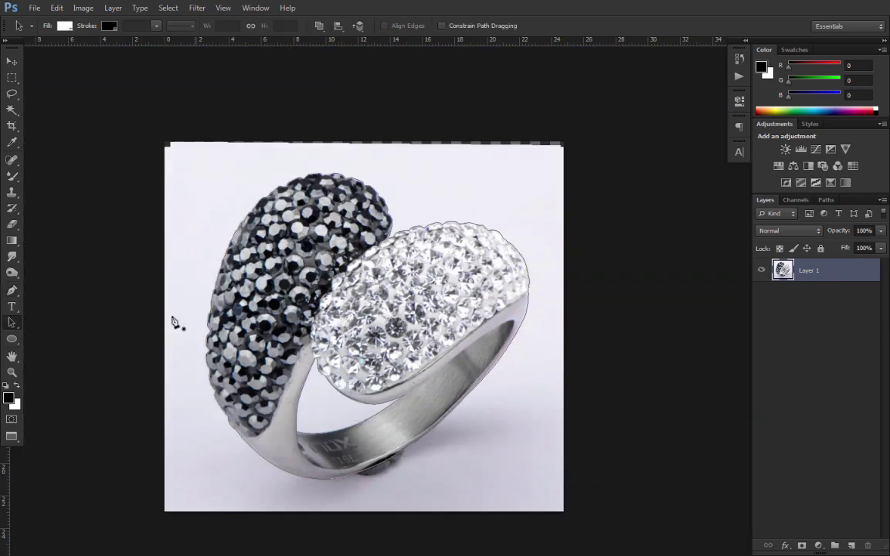
click(319, 26)
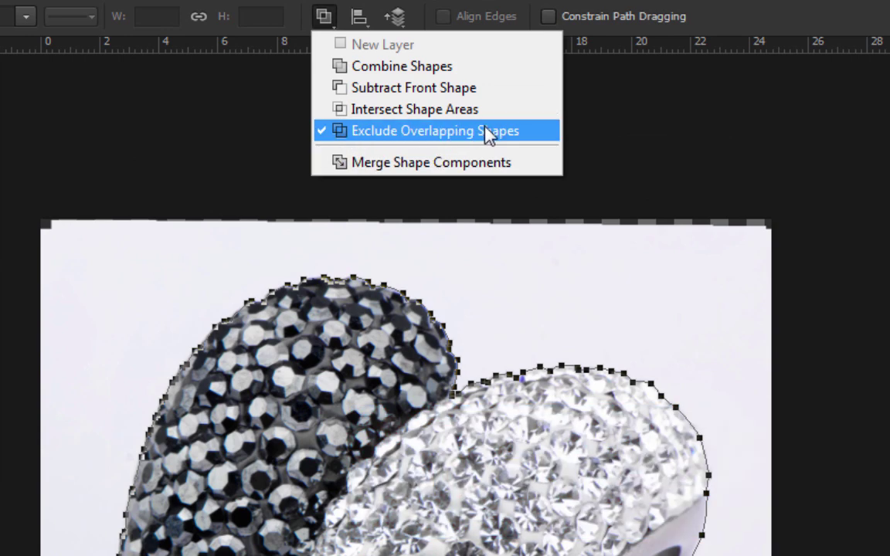
click(510, 162)
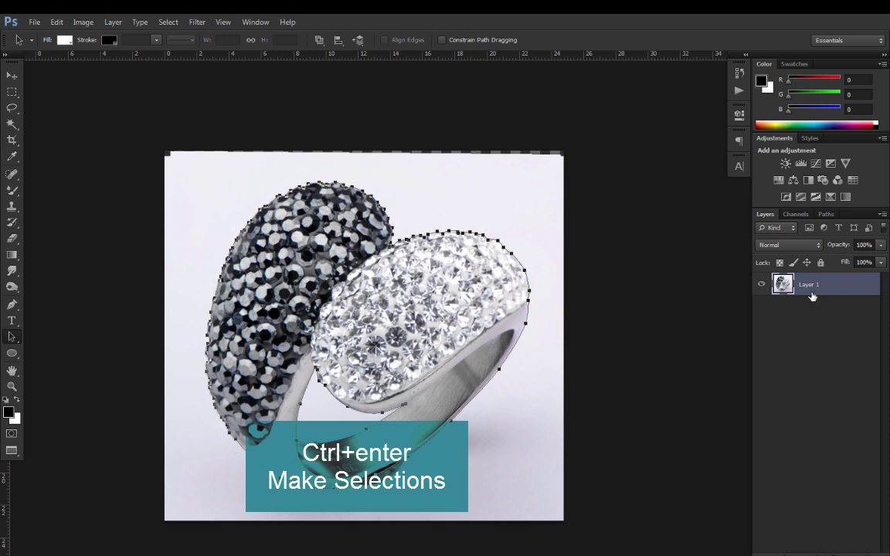
Load the path as a selection, invert it, delete the background, and dismiss the system prompt.
key(ctrl+Return)
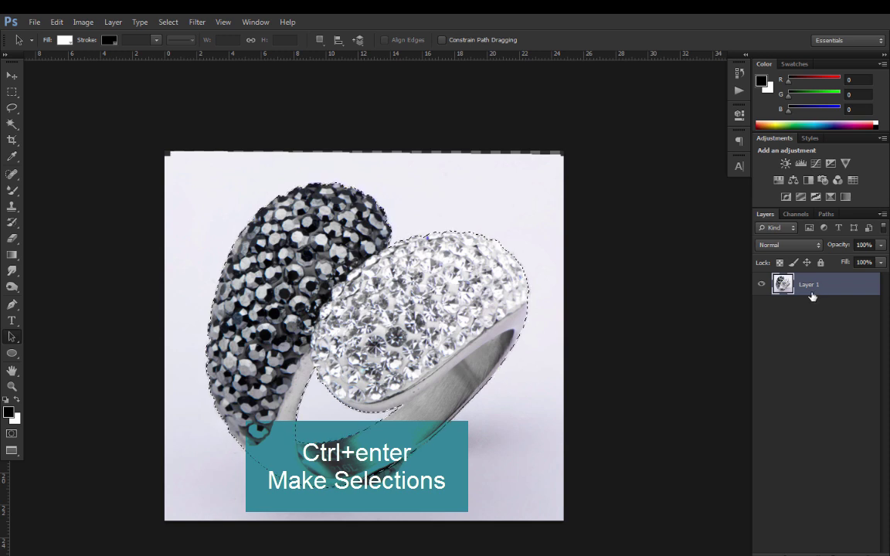
key(ctrl+shift+i)
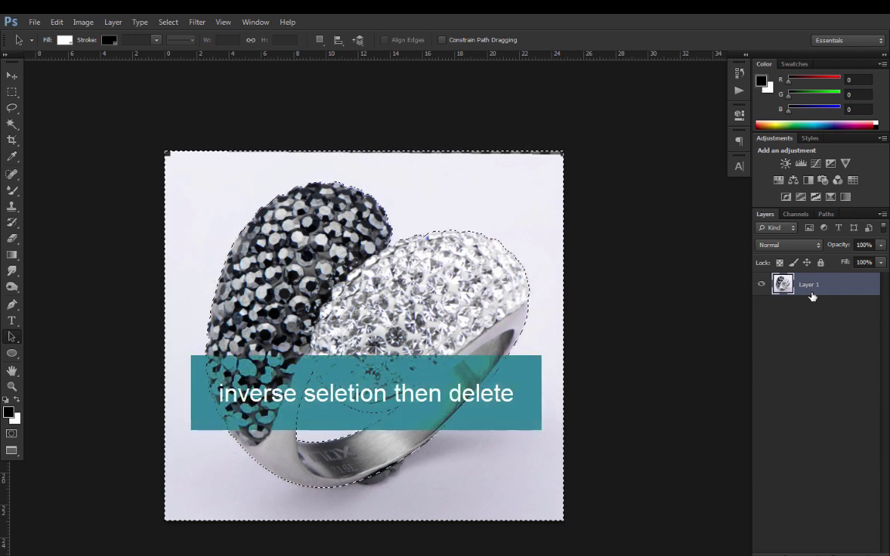
key(Delete)
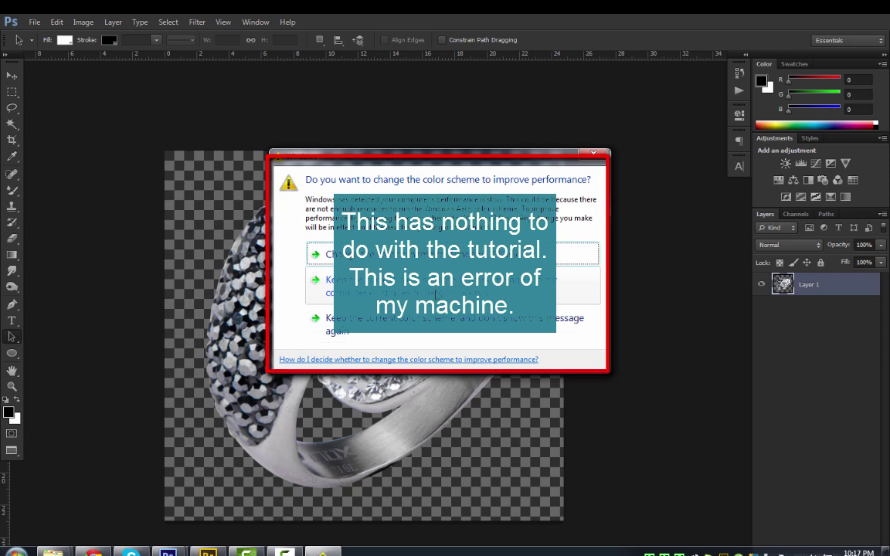
click(436, 294)
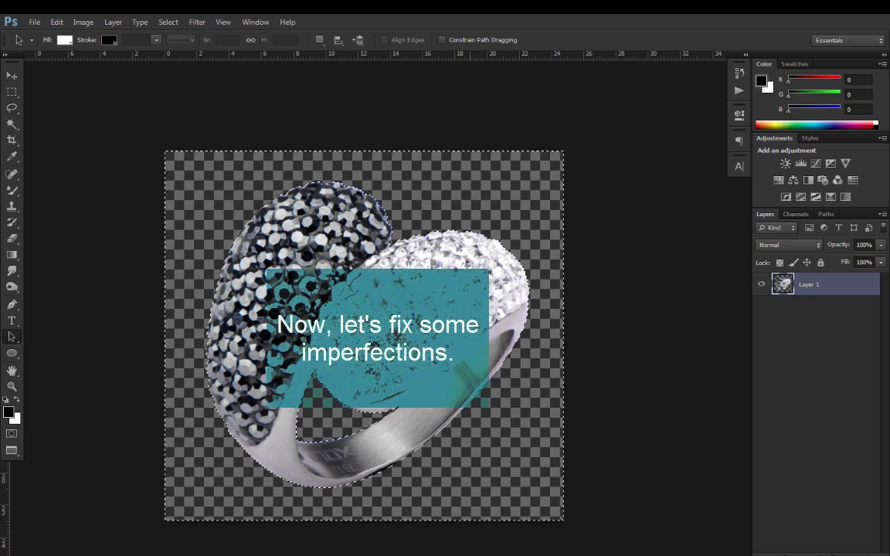
Deselect and switch to the Spot Healing Brush Tool.
drag(464, 319, 486, 299)
scroll(463, 350, up, 3)
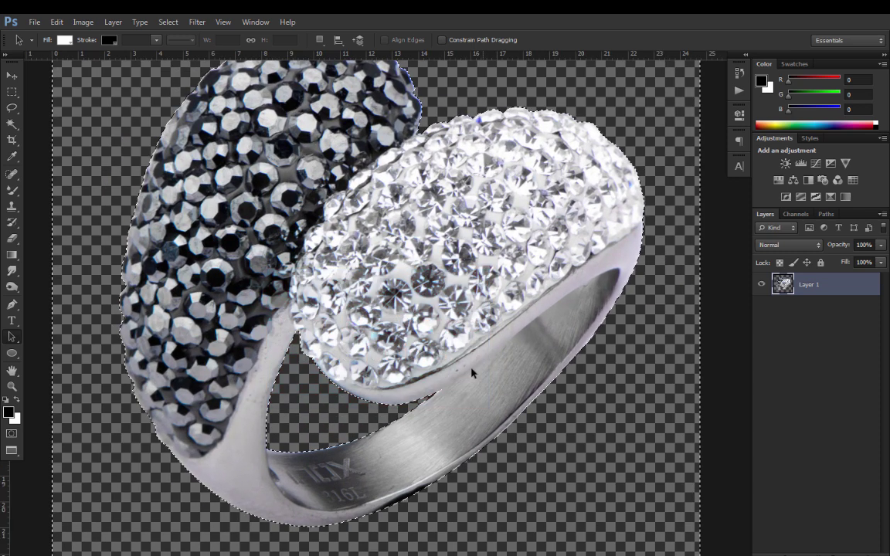
key(ctrl+d)
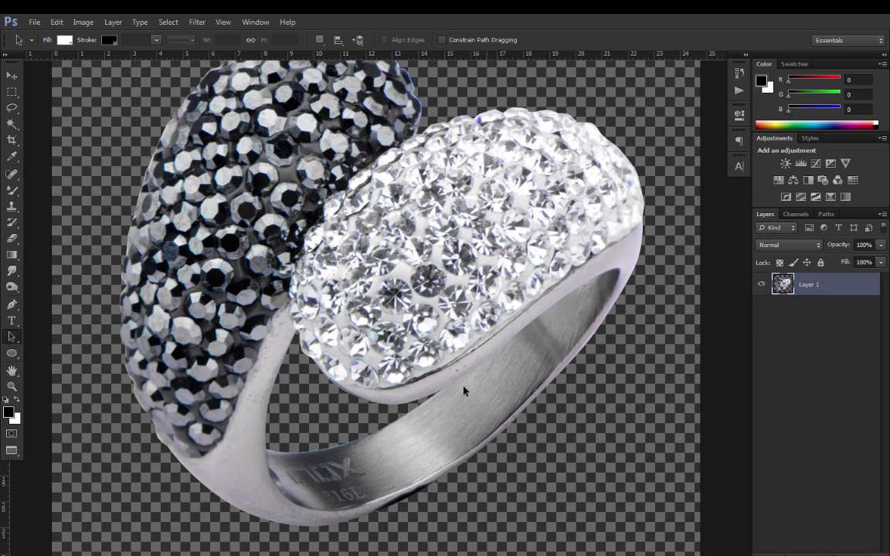
drag(278, 249, 320, 304)
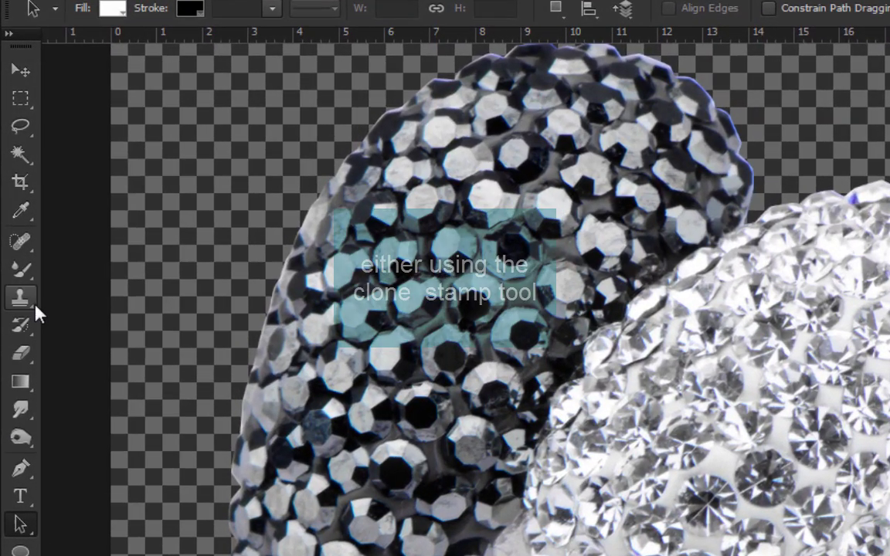
click(15, 206)
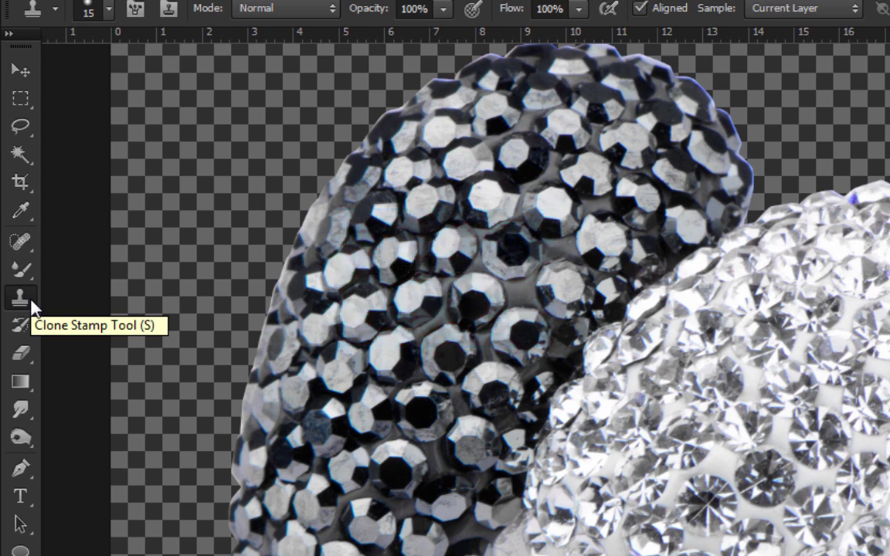
key(j)
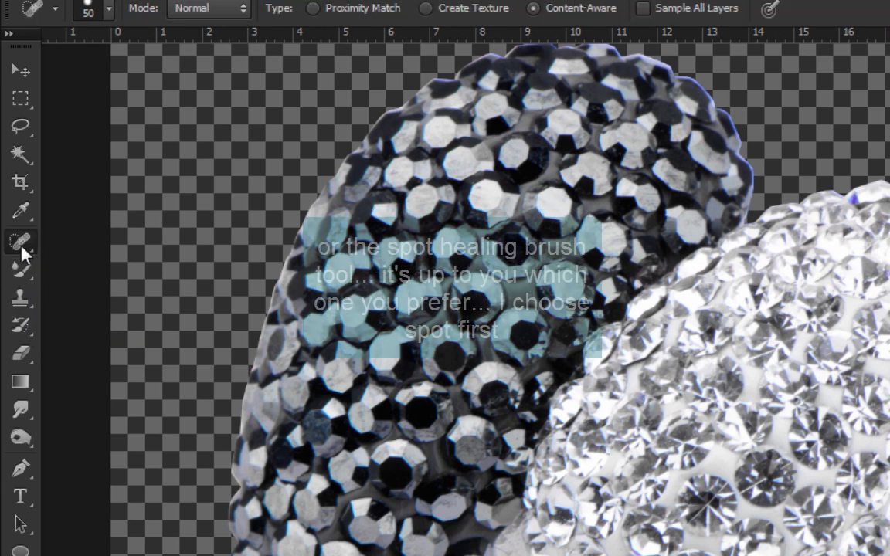
right_click(20, 247)
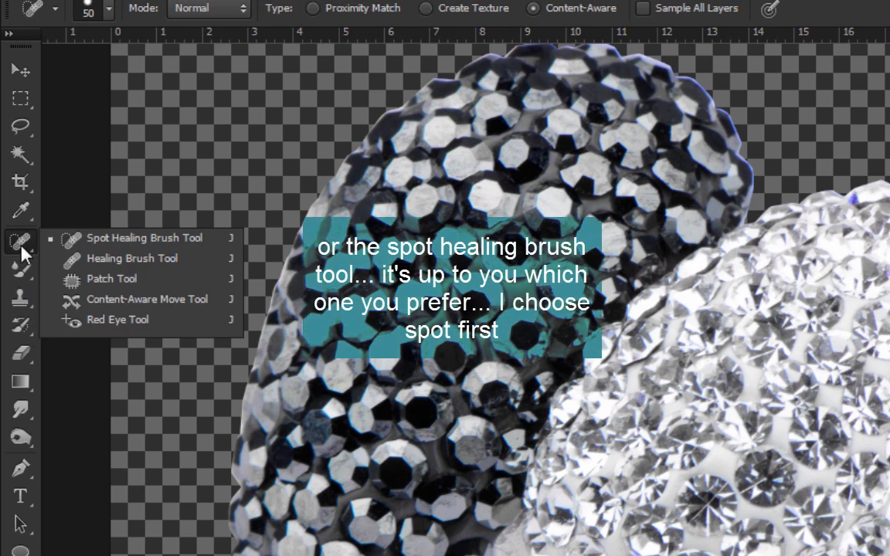
click(158, 241)
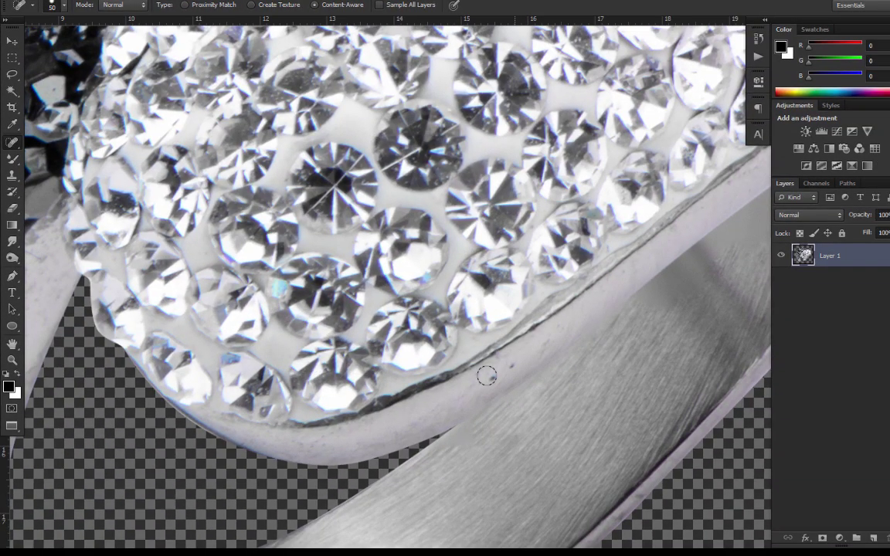
Heal the dark specks on the metal band and the engraved band.
click(490, 378)
click(511, 366)
click(546, 342)
scroll(512, 465, down, 2)
scroll(530, 275, down, 3)
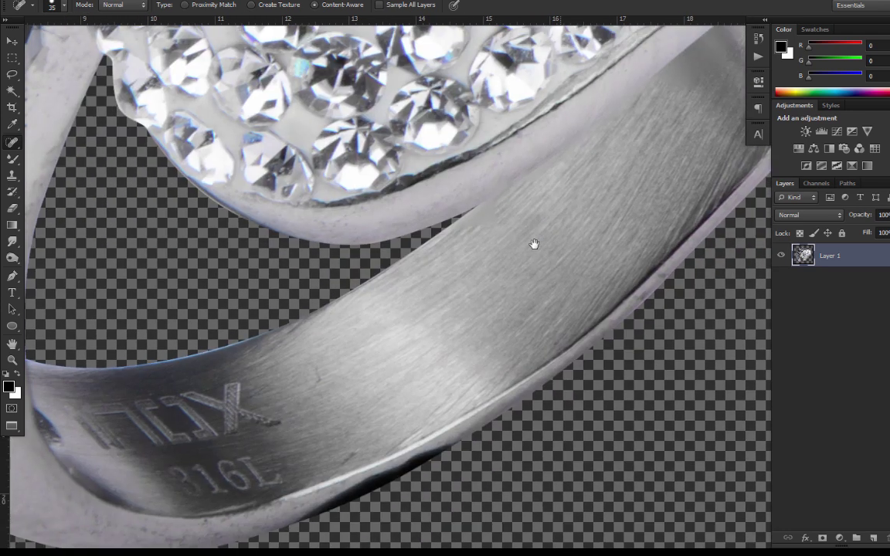
drag(315, 384, 315, 369)
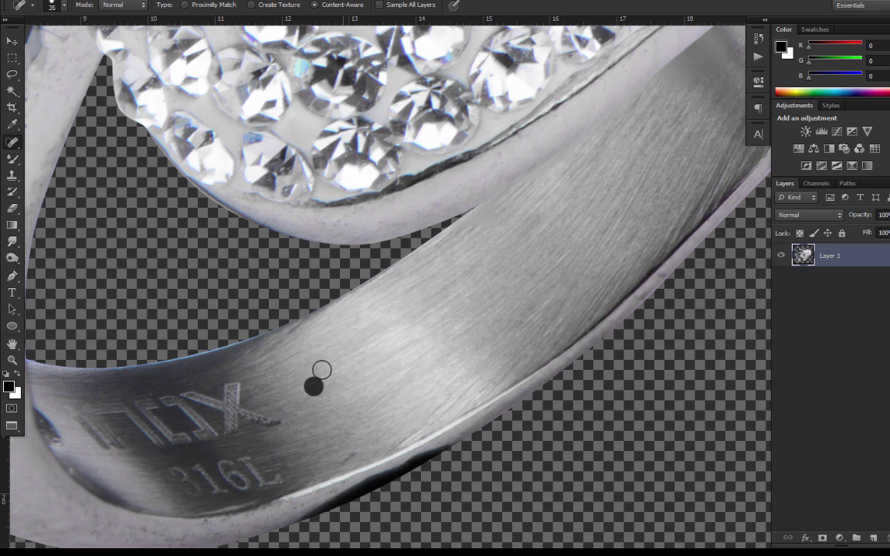
click(338, 460)
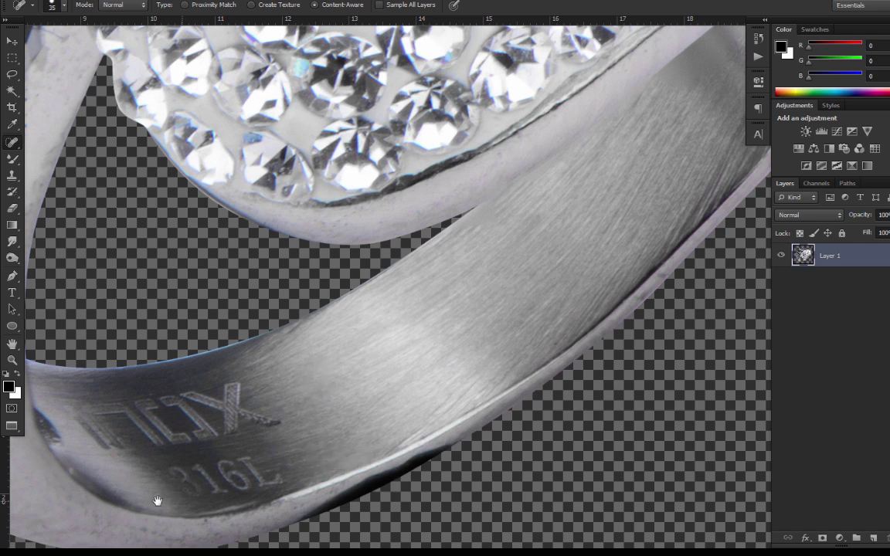
Heal the specks on the white band beside the dark stones.
mouse_move(54, 481)
mouse_down()
mouse_move(308, 427)
mouse_move(277, 543)
mouse_up()
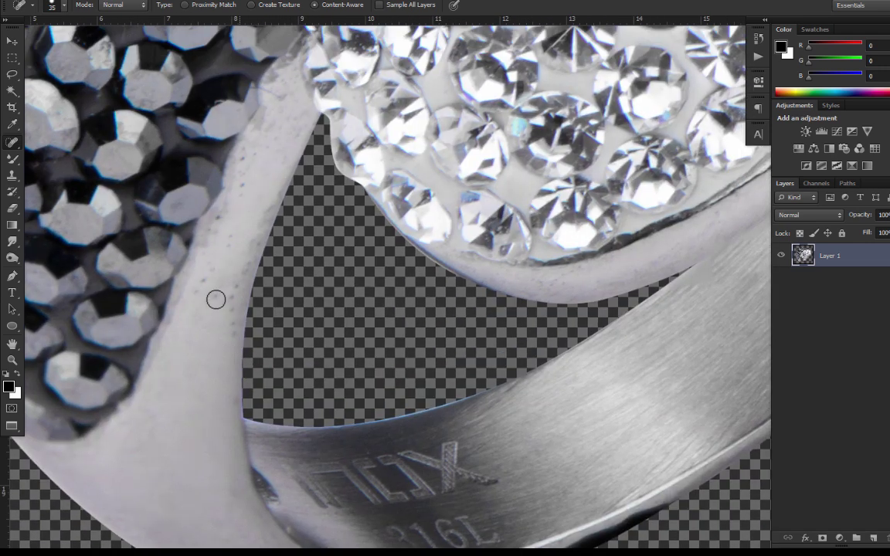
drag(220, 304, 204, 285)
scroll(179, 427, down, 1)
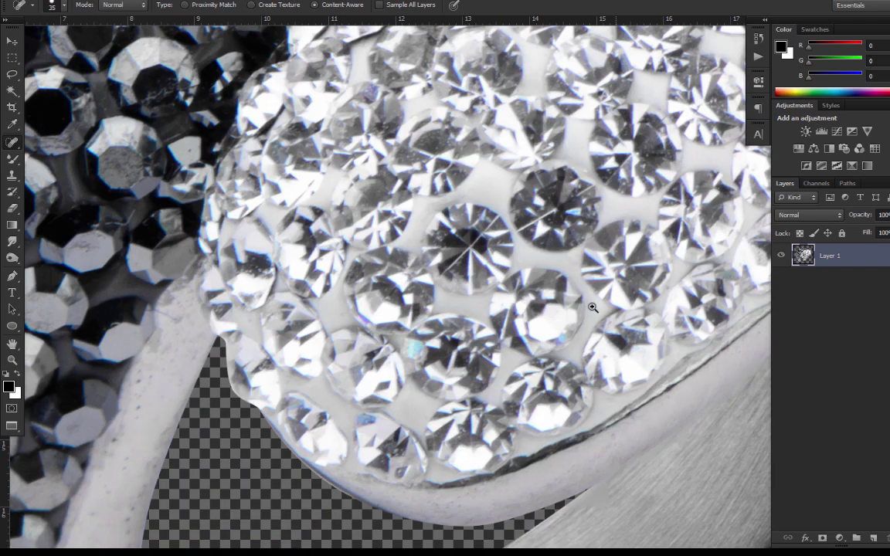
scroll(590, 307, down, 4)
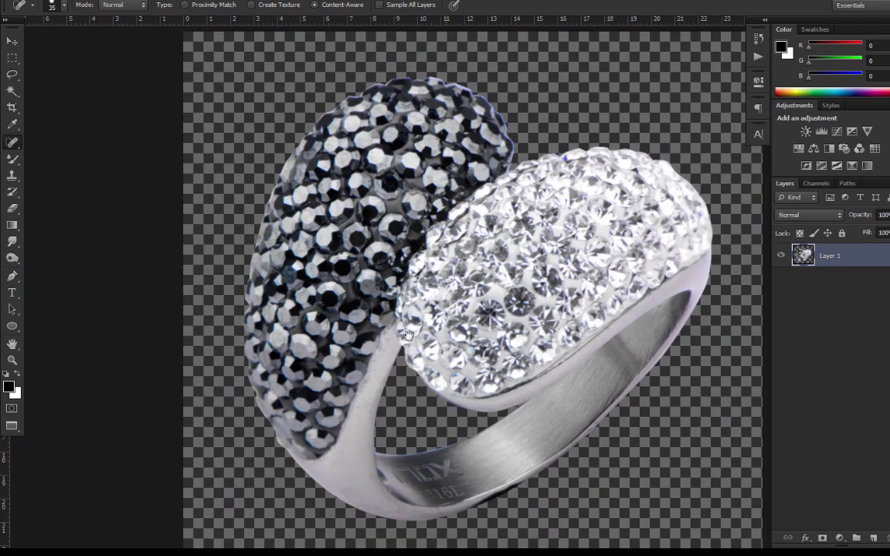
scroll(463, 332, up, 1)
scroll(439, 368, up, 1)
scroll(375, 428, down, 1)
scroll(411, 341, down, 1)
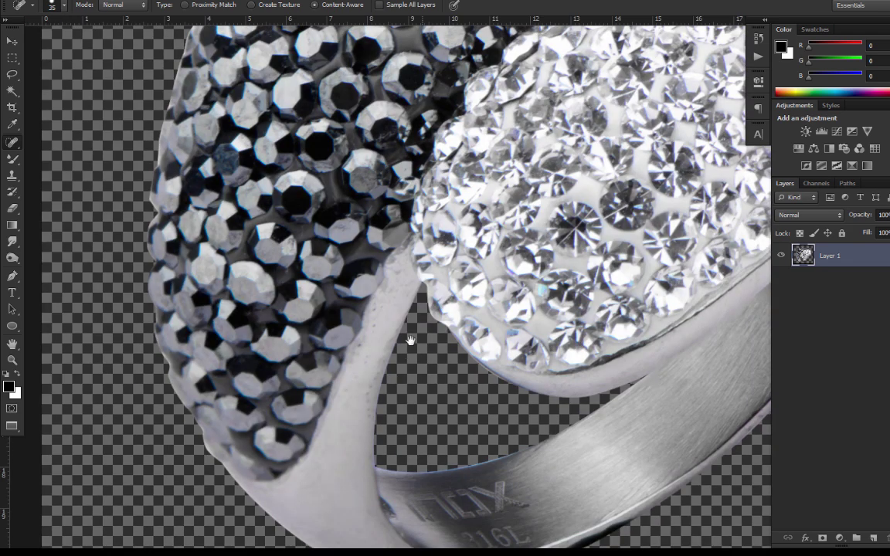
scroll(411, 341, down, 1)
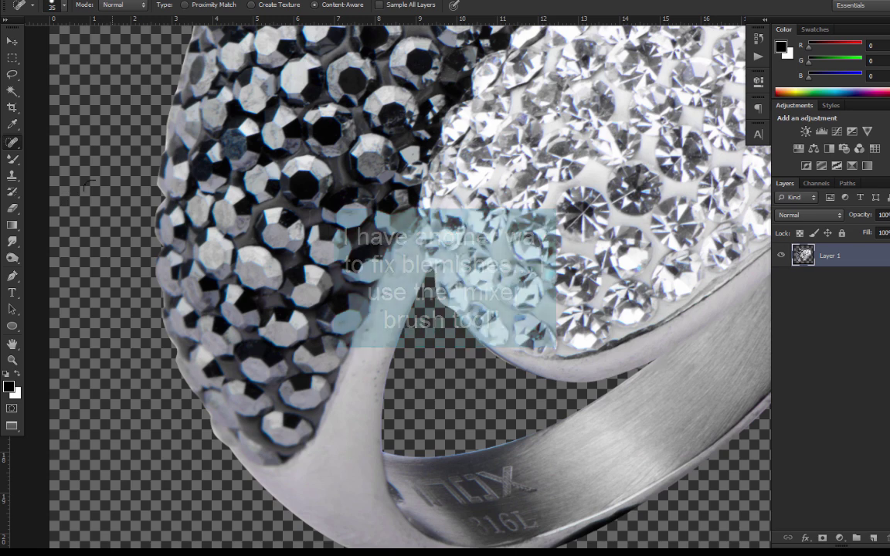
Choose the Mixer Brush Tool with the Wet, Light Mix blend preset.
click(12, 159)
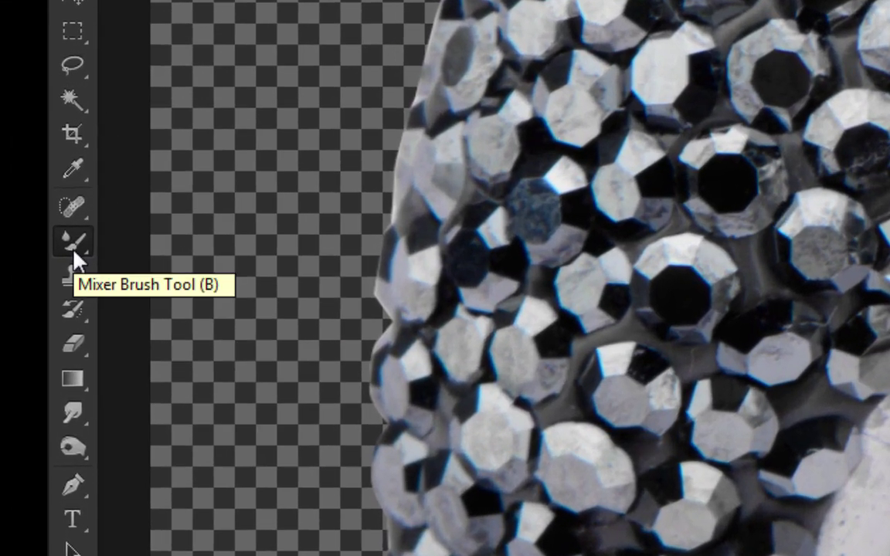
right_click(74, 254)
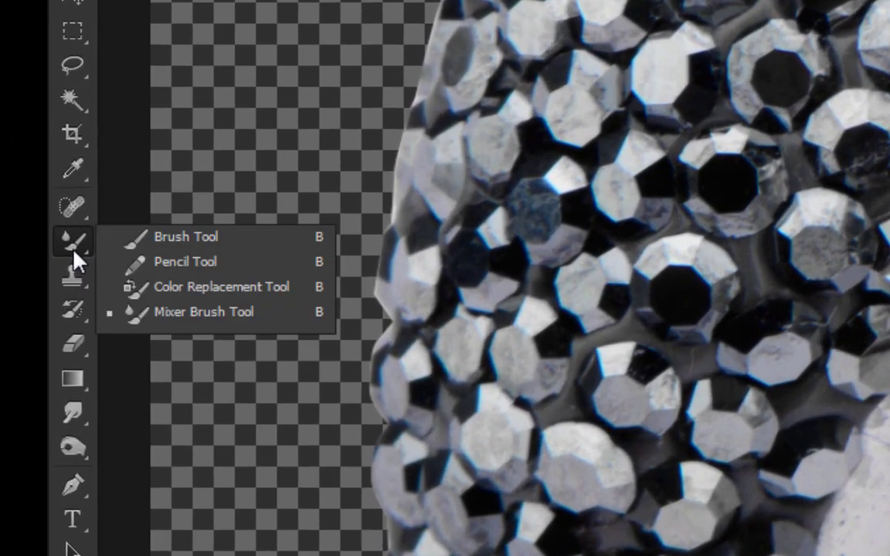
click(178, 313)
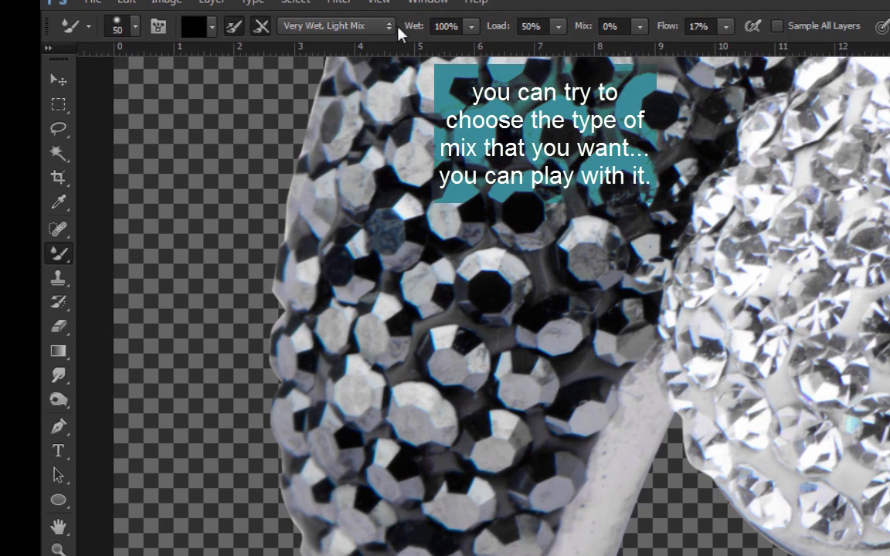
click(390, 26)
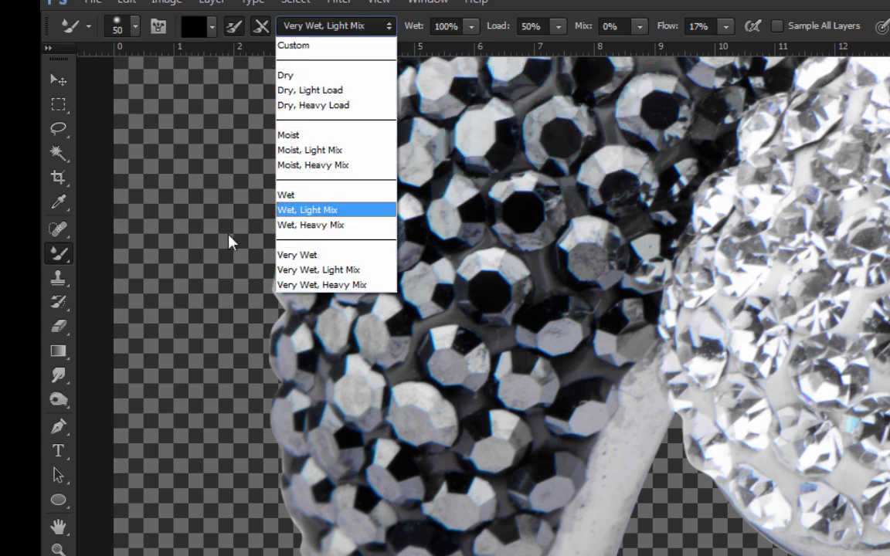
click(201, 260)
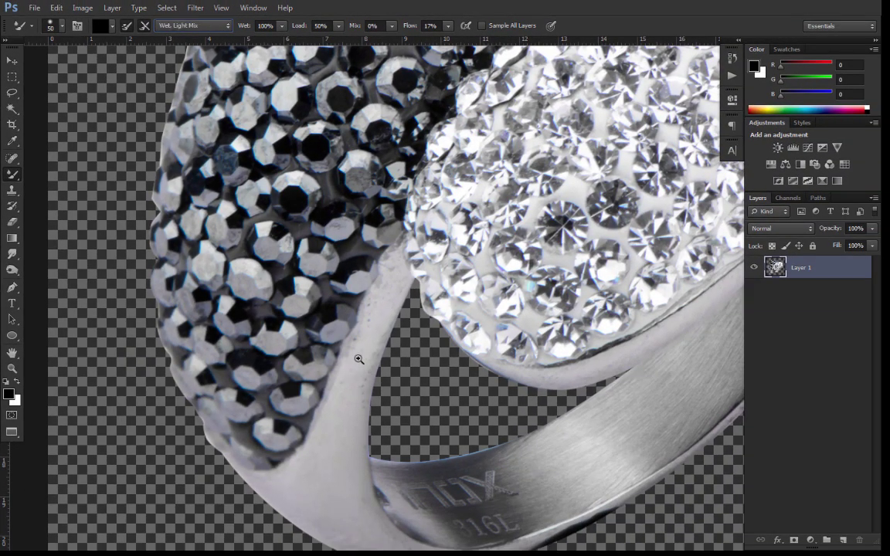
scroll(363, 386, up, 3)
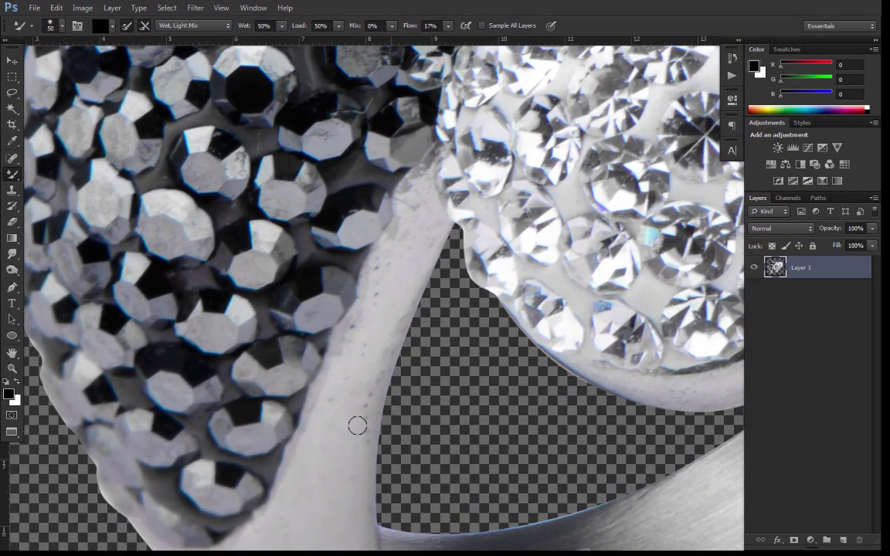
Brush along the white band's edge between the dark and clear stones to smear away specks.
drag(357, 426, 355, 370)
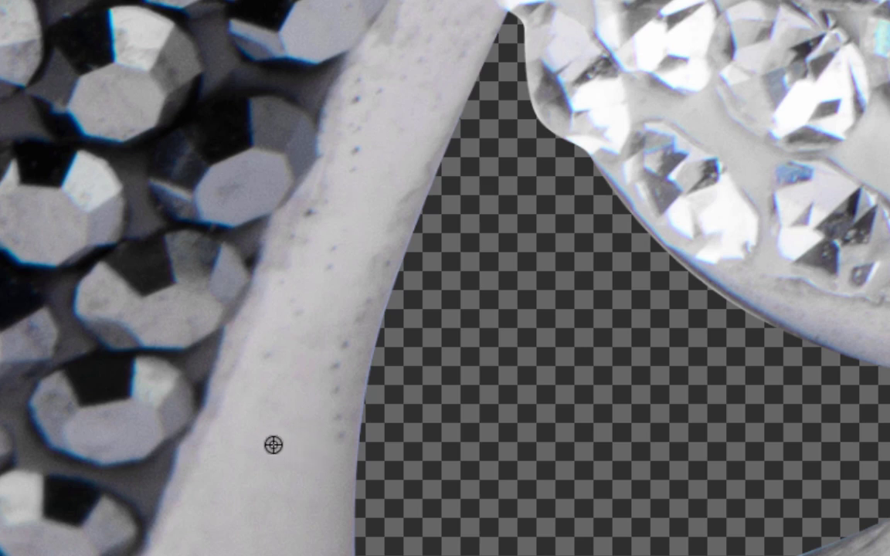
mouse_move(317, 413)
mouse_down()
mouse_move(401, 159)
mouse_move(393, 171)
mouse_up()
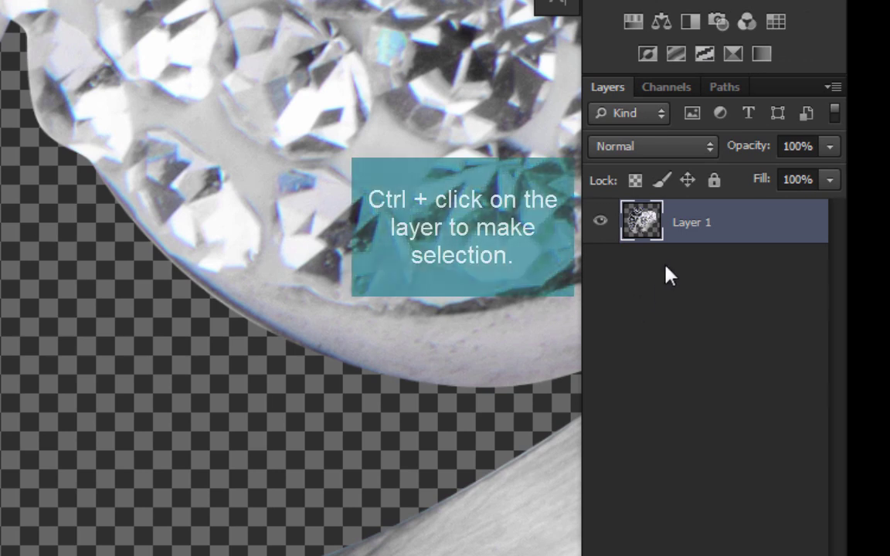
Paint over the blemishes and dark shadow along the rim below the 316L engraving.
ctrl+click(654, 223)
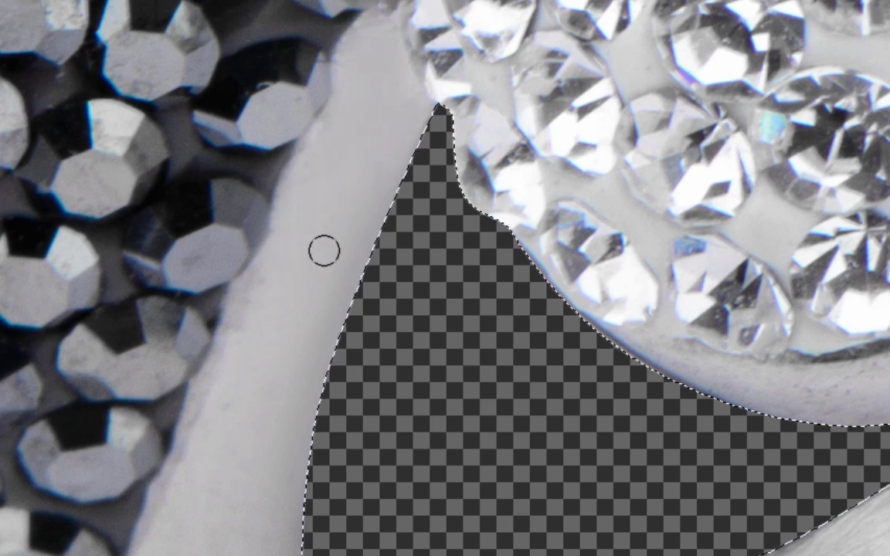
scroll(234, 333, down, 5)
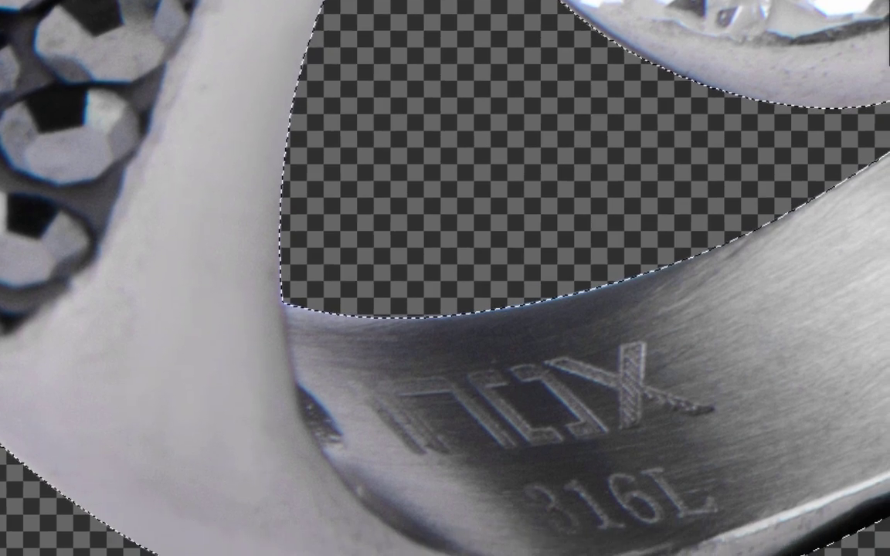
scroll(242, 363, down, 5)
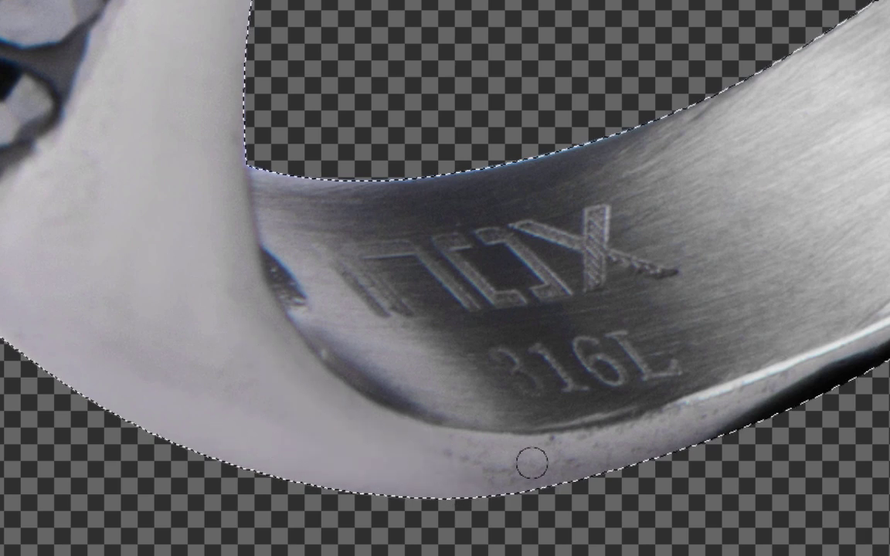
drag(506, 452, 318, 480)
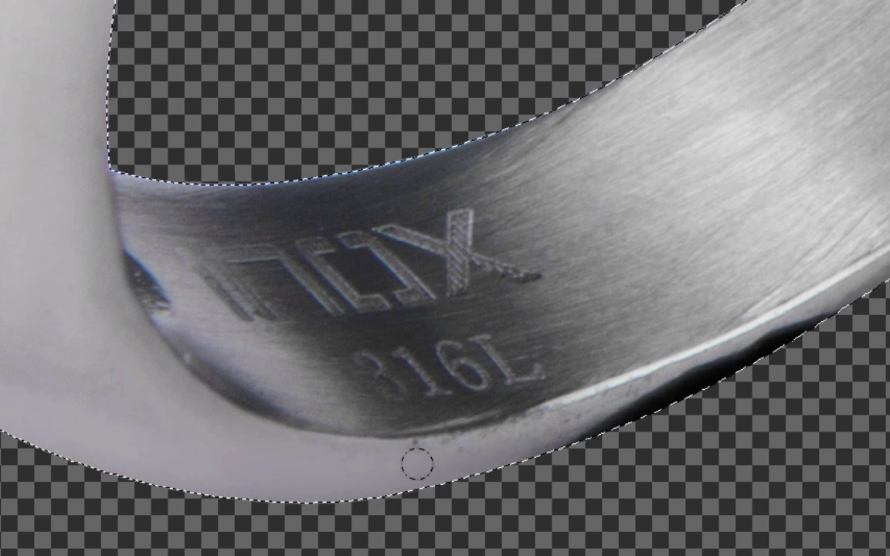
mouse_move(632, 397)
mouse_down()
mouse_move(524, 435)
mouse_move(580, 417)
mouse_up()
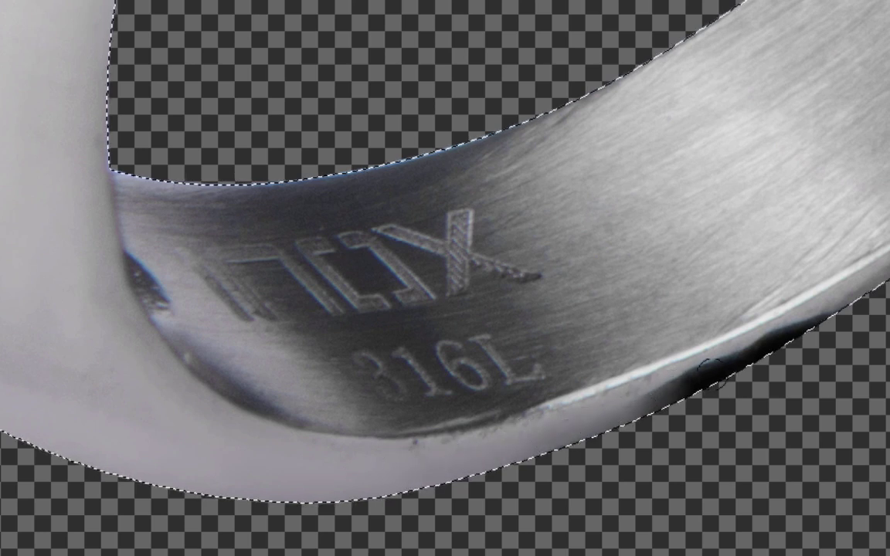
drag(709, 383, 481, 407)
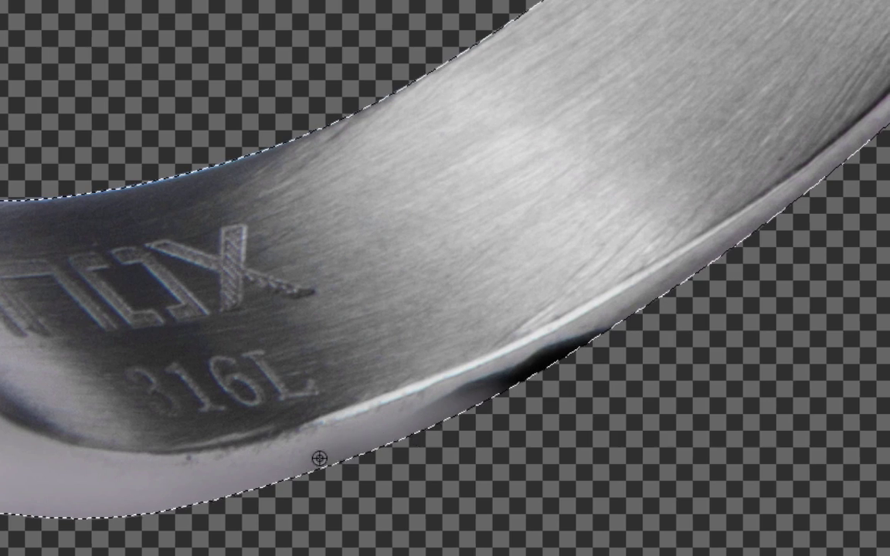
drag(413, 409, 543, 355)
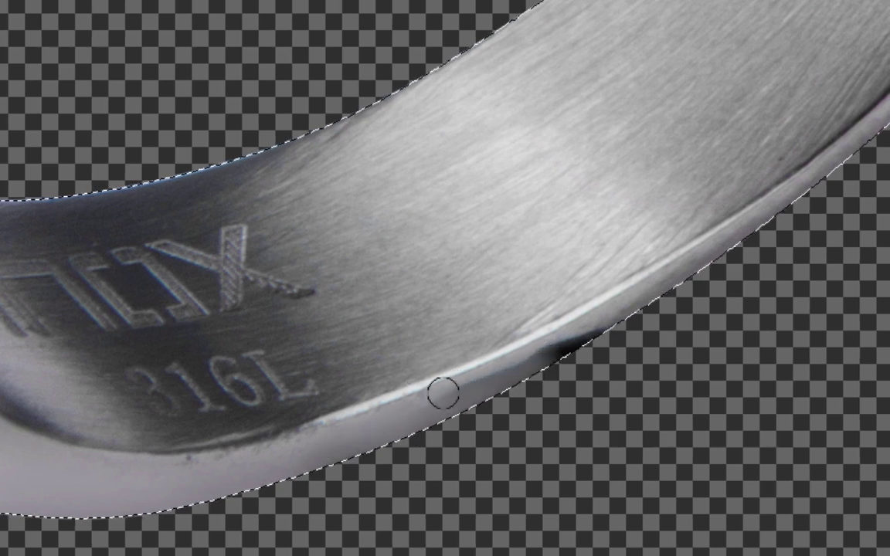
Raise brush hardness to 61% and paint out dark smudges along the lower-left rim.
right_click(390, 425)
drag(512, 377, 537, 376)
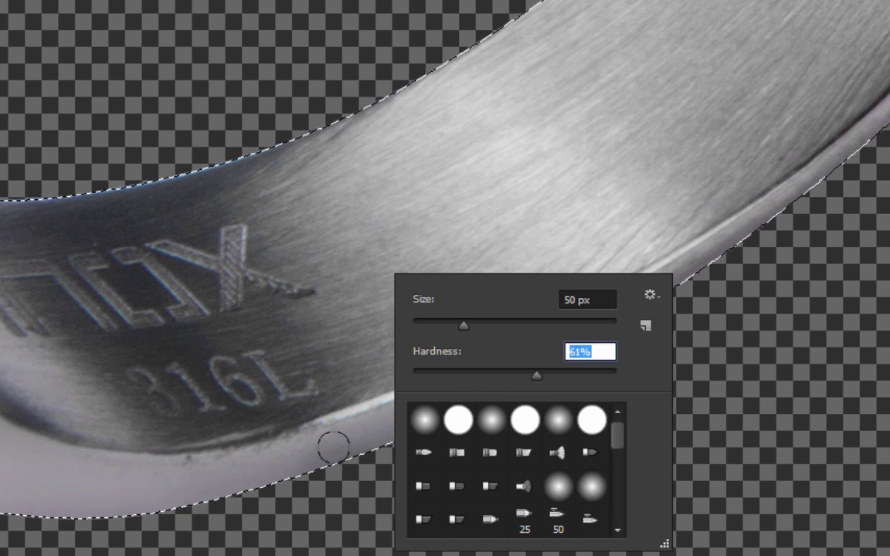
alt+click(359, 432)
mouse_move(441, 391)
mouse_down()
mouse_move(580, 323)
mouse_move(582, 334)
mouse_move(483, 378)
mouse_up()
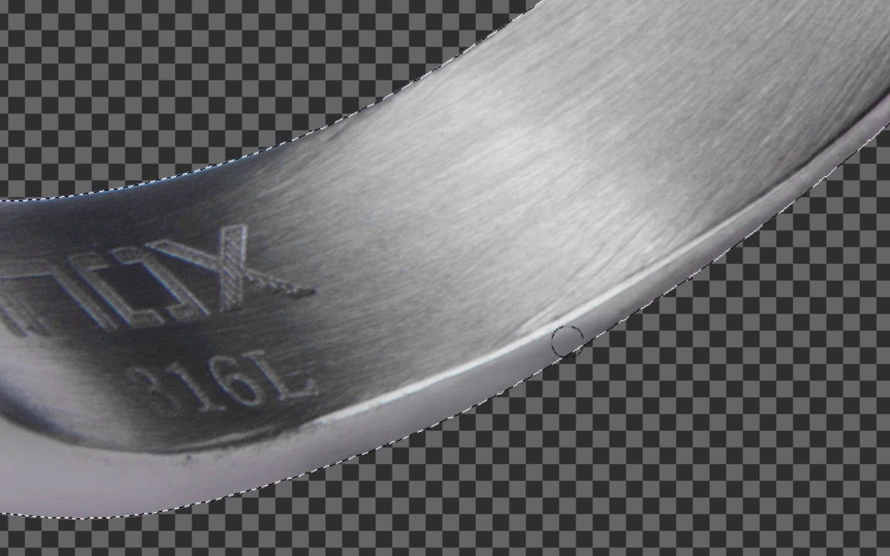
key(z)
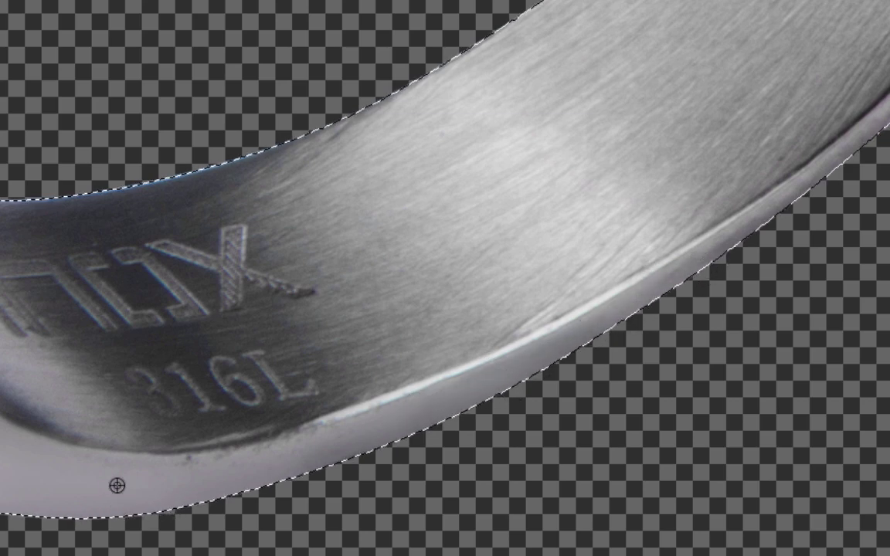
mouse_move(198, 453)
mouse_down()
mouse_move(257, 469)
mouse_move(223, 425)
mouse_up()
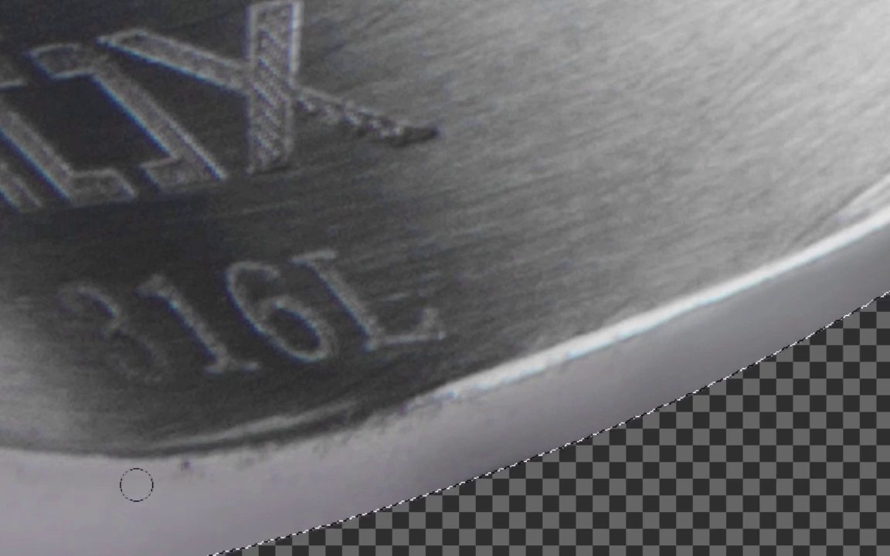
drag(240, 451, 407, 423)
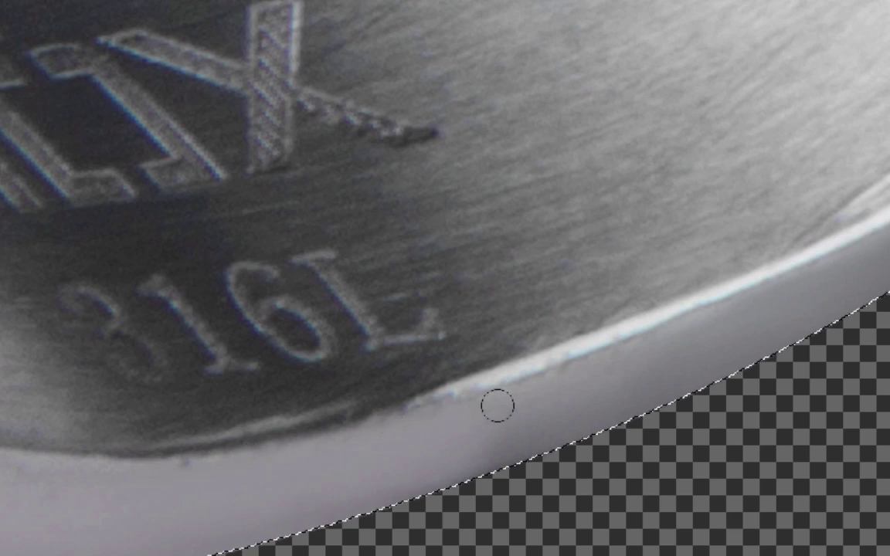
scroll(486, 414, down, 3)
Smooth the rim edge along the ring band down toward the lower left.
scroll(282, 421, up, 2)
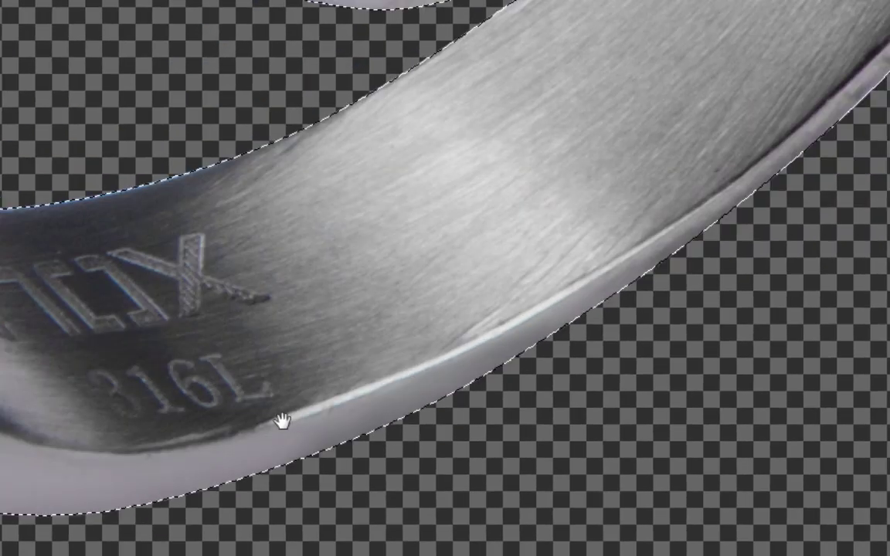
scroll(413, 337, up, 1)
scroll(344, 387, up, 2)
scroll(461, 354, up, 2)
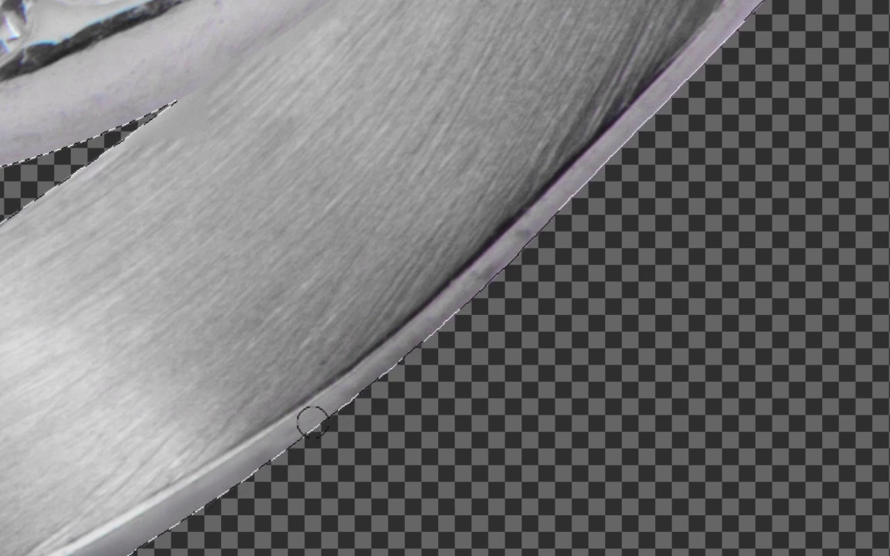
drag(312, 421, 537, 221)
drag(413, 337, 316, 438)
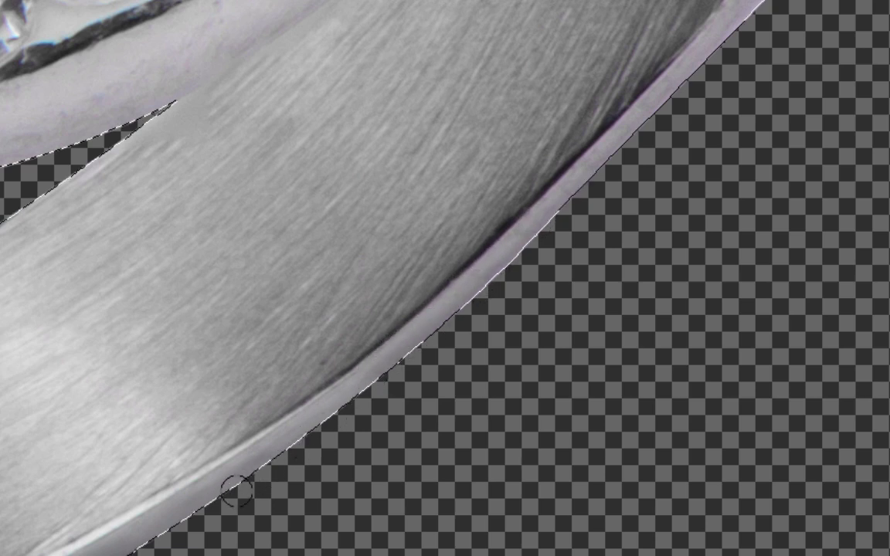
Blend the rim shading below the crystal setting, then zoom out to review the band.
drag(252, 238, 369, 250)
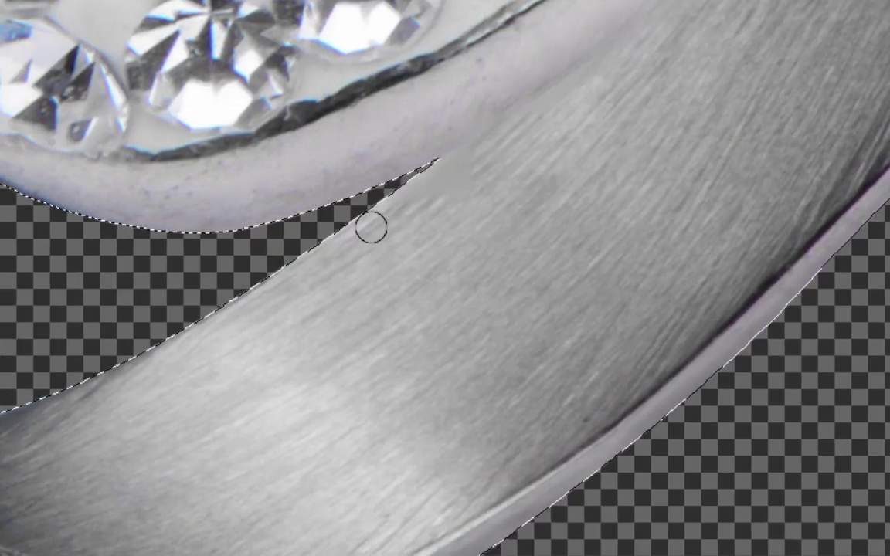
mouse_move(364, 148)
mouse_down()
mouse_move(351, 133)
mouse_move(328, 129)
mouse_move(381, 119)
mouse_move(274, 176)
mouse_up()
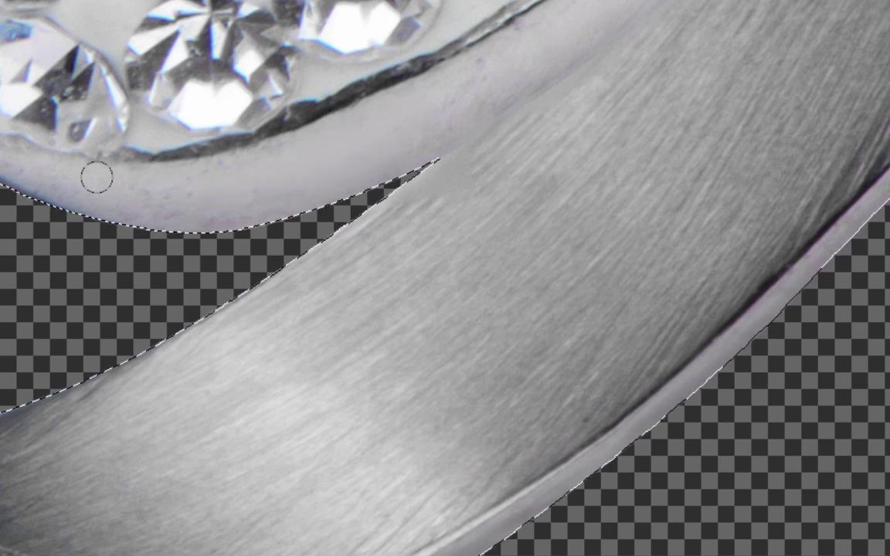
drag(101, 195, 16, 177)
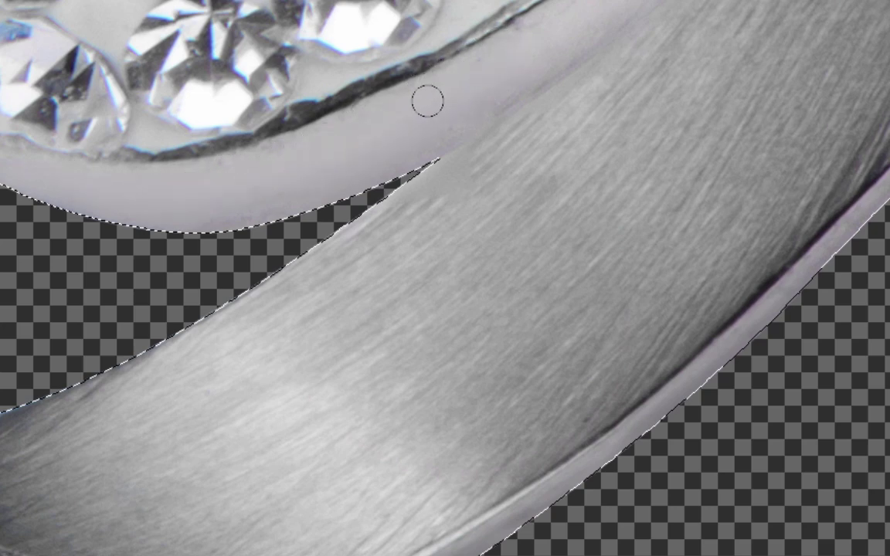
alt+click(599, 6)
alt+click(594, 8)
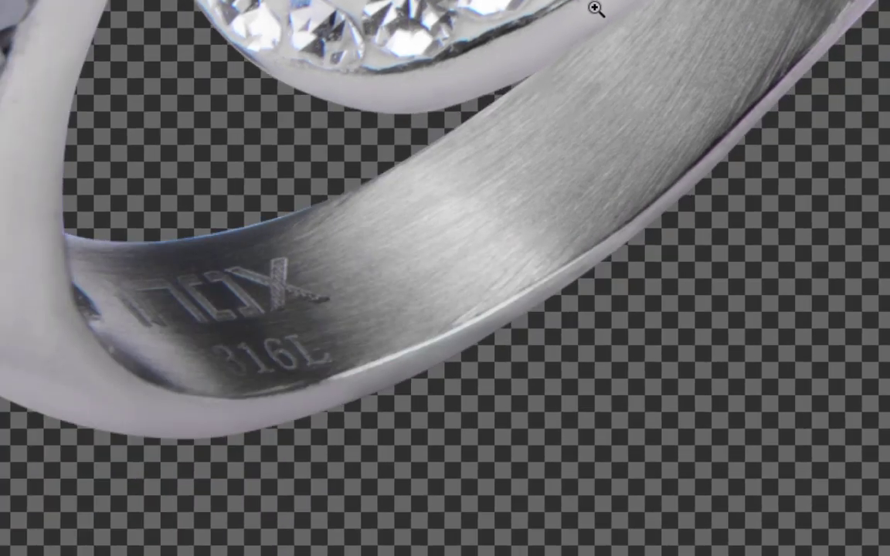
mouse_move(594, 8)
mouse_down()
mouse_move(595, 40)
mouse_move(419, 135)
mouse_up()
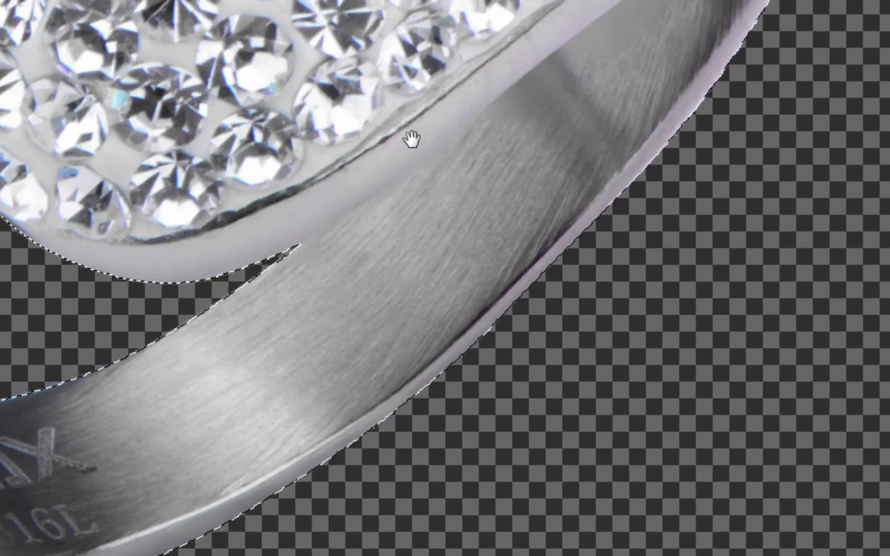
scroll(464, 114, up, 2)
scroll(545, 122, up, 2)
scroll(550, 131, up, 1)
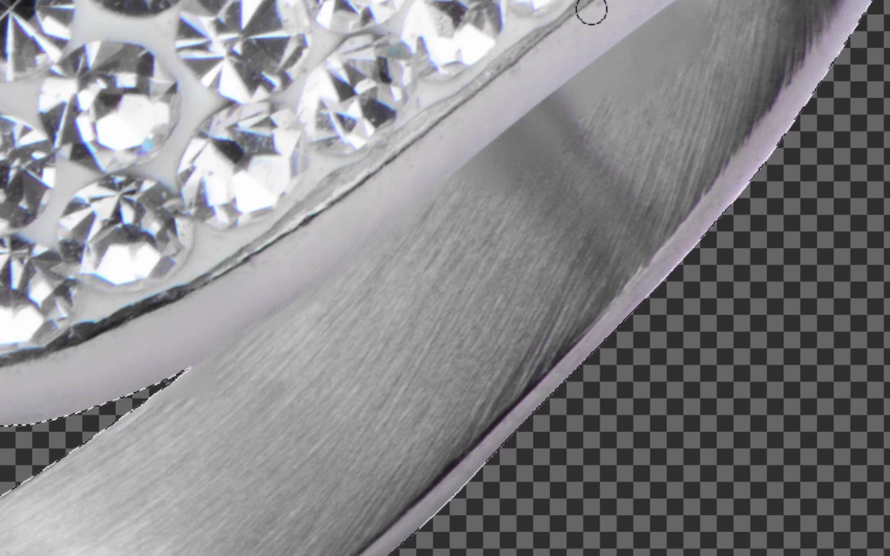
scroll(591, 11, down, 3)
scroll(602, 35, down, 1)
Smooth a blotchy patch and brighten the facet highlights and edges on the dark crystals.
scroll(364, 90, up, 3)
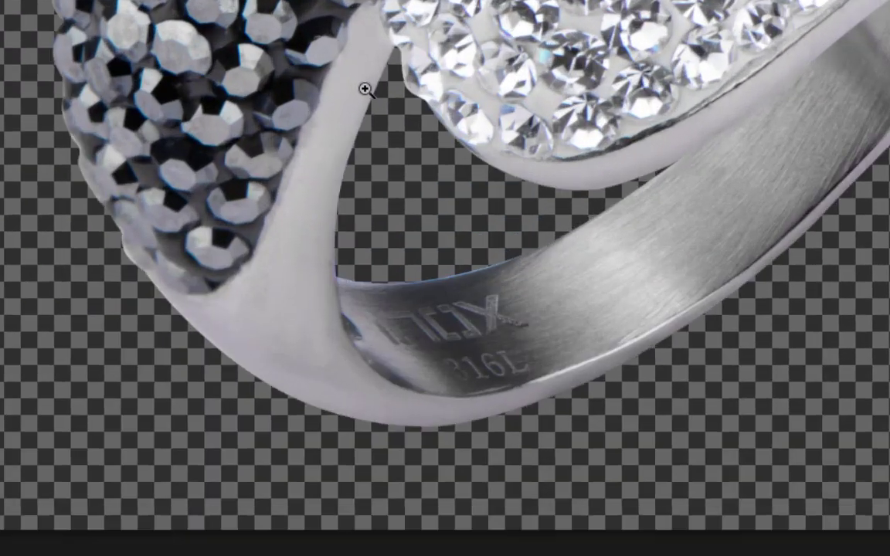
scroll(337, 223, up, 2)
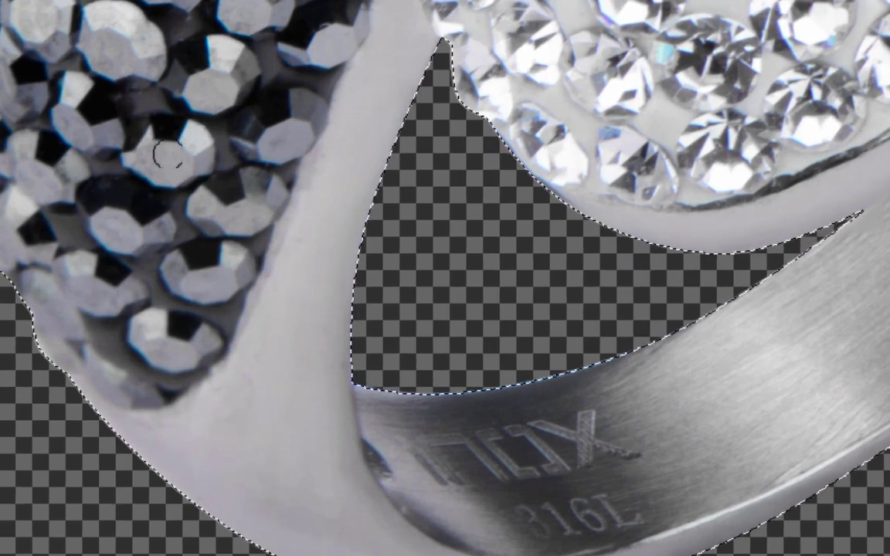
scroll(39, 60, up, 2)
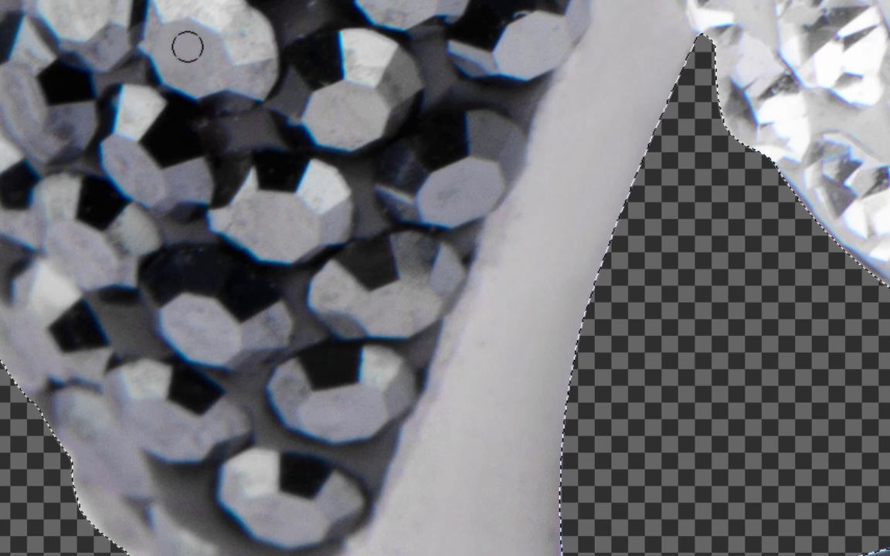
drag(187, 47, 185, 39)
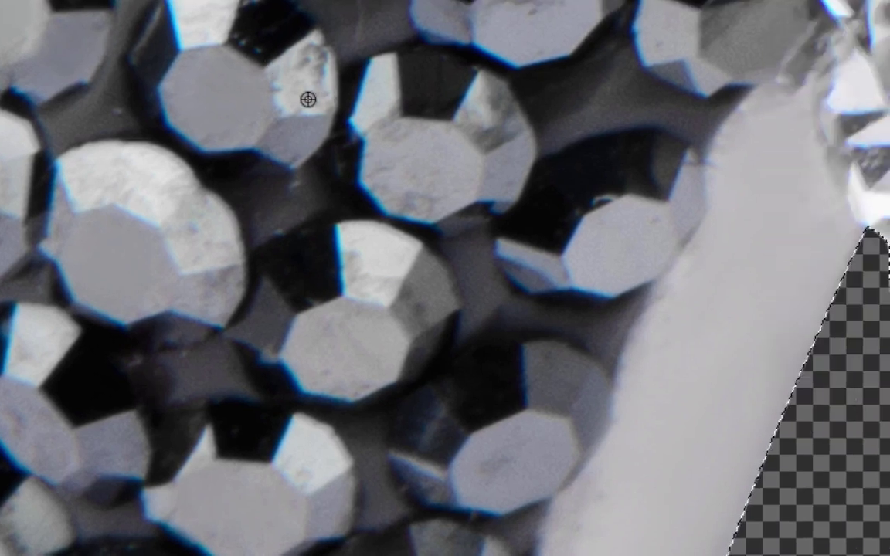
mouse_move(307, 51)
mouse_down()
mouse_move(284, 77)
mouse_move(293, 79)
mouse_move(282, 73)
mouse_move(270, 85)
mouse_up()
mouse_move(460, 67)
mouse_down()
mouse_move(360, 119)
mouse_move(441, 155)
mouse_up()
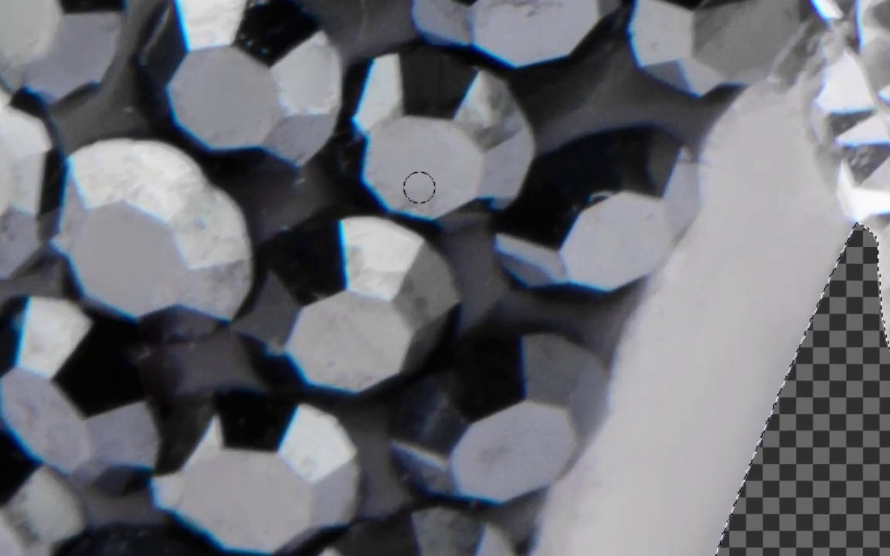
drag(374, 174, 379, 197)
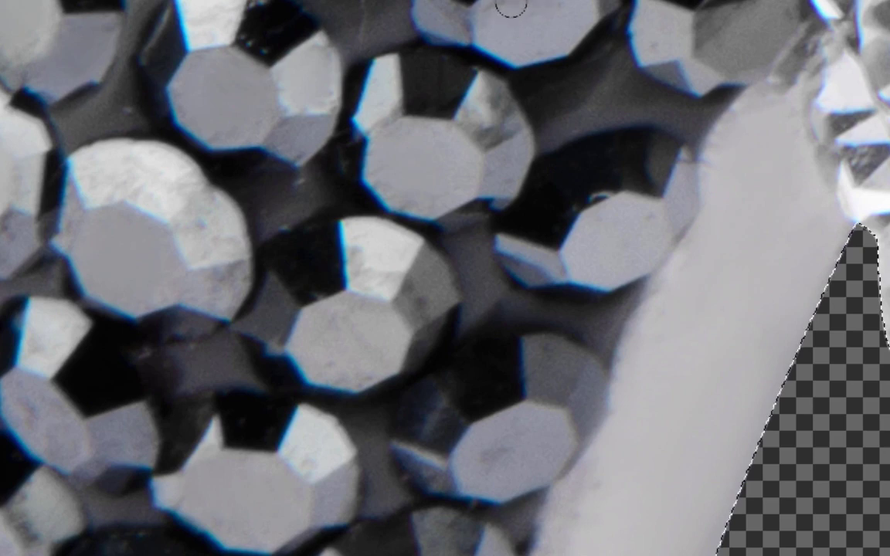
Retouch the light scratch across one of the dark crystals.
scroll(531, 38, down, 3)
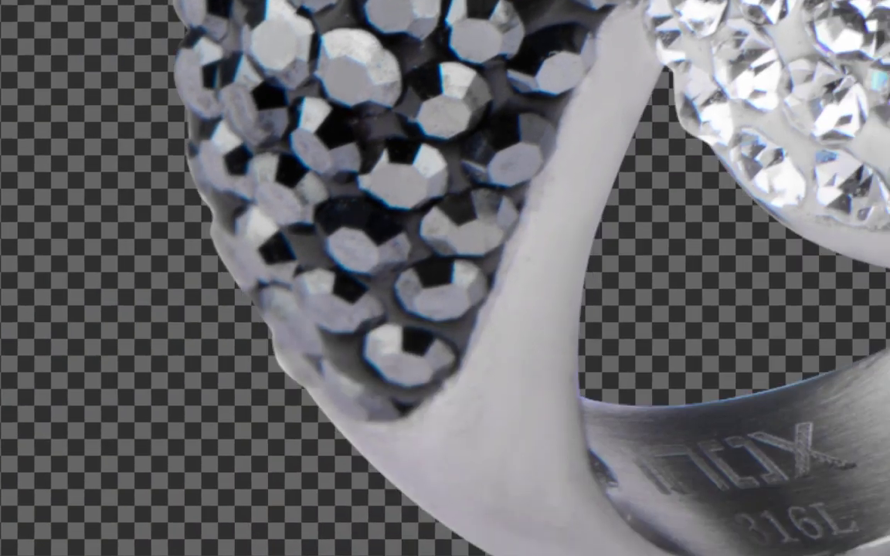
scroll(477, 104, up, 5)
scroll(477, 104, up, 2)
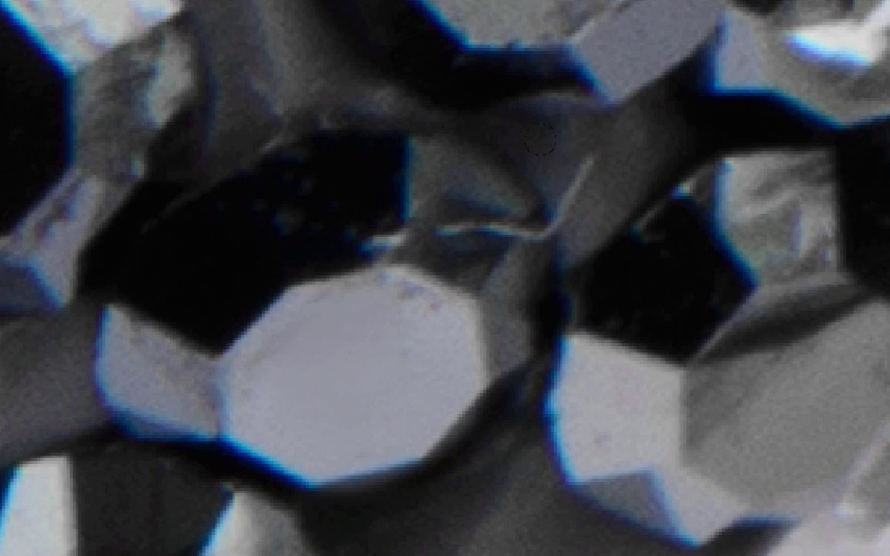
drag(566, 202, 579, 164)
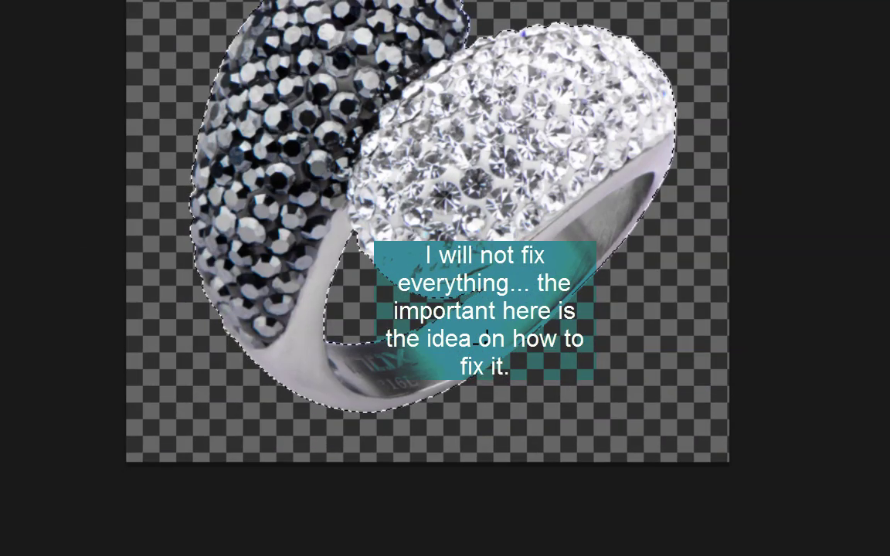
Deselect the ring and duplicate Layer 1 as Layer 1 copy.
click(456, 263)
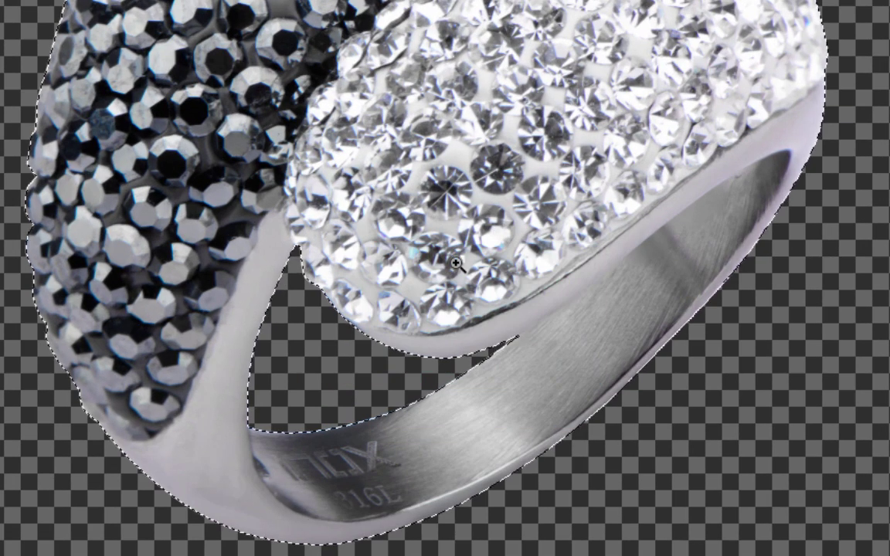
key(ctrl+shift+a)
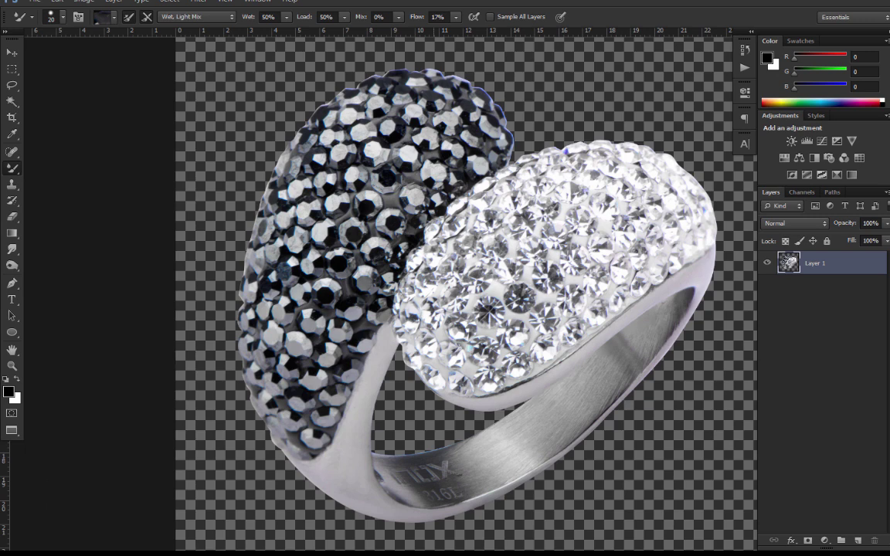
key(ctrl+j)
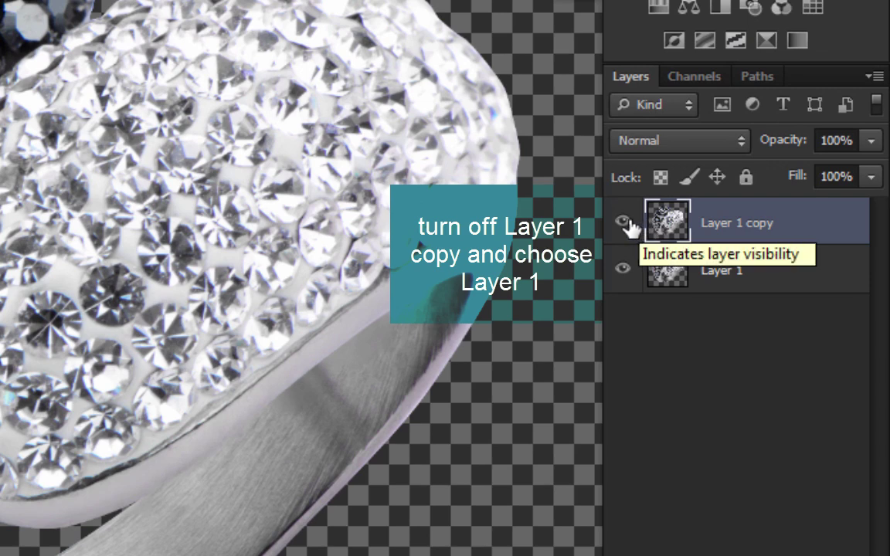
Hide Layer 1 copy and apply Unsharp Mask to Layer 1: Amount 24, Radius 398.1, Threshold 4.
click(623, 223)
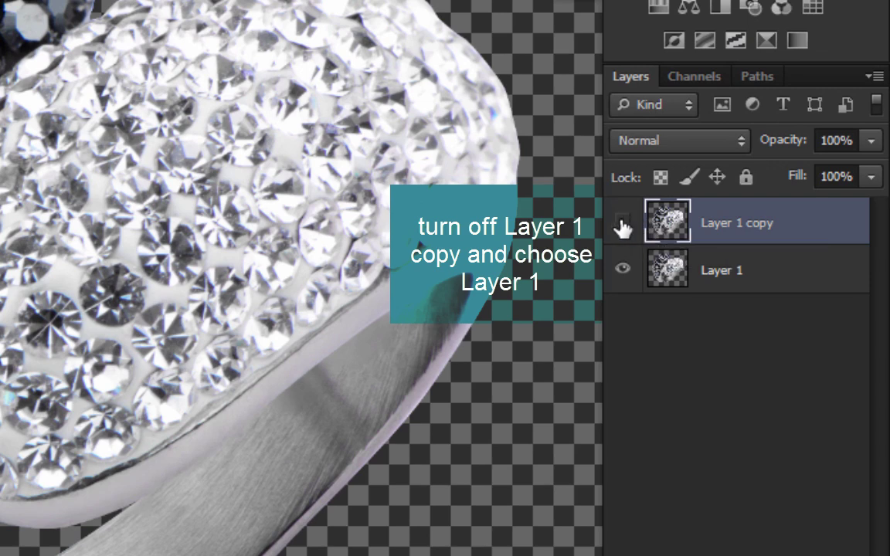
click(718, 278)
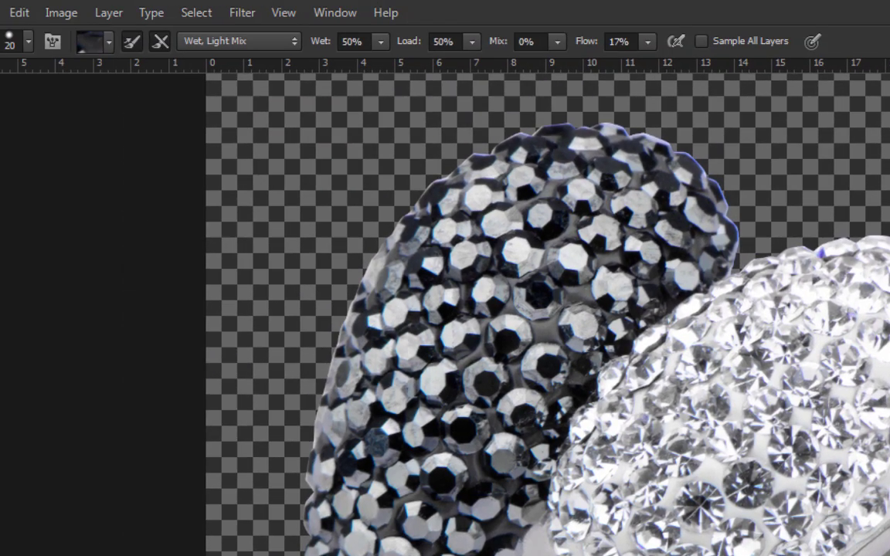
click(245, 13)
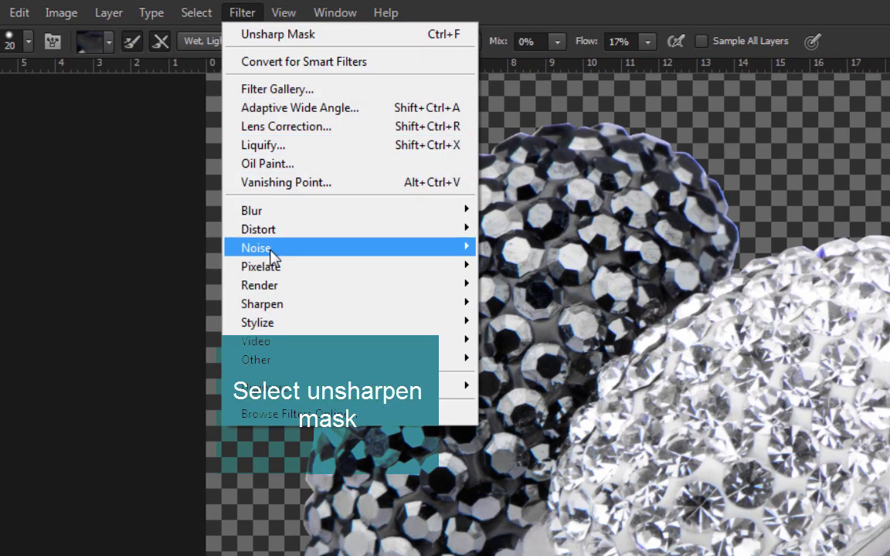
mouse_move(193, 270)
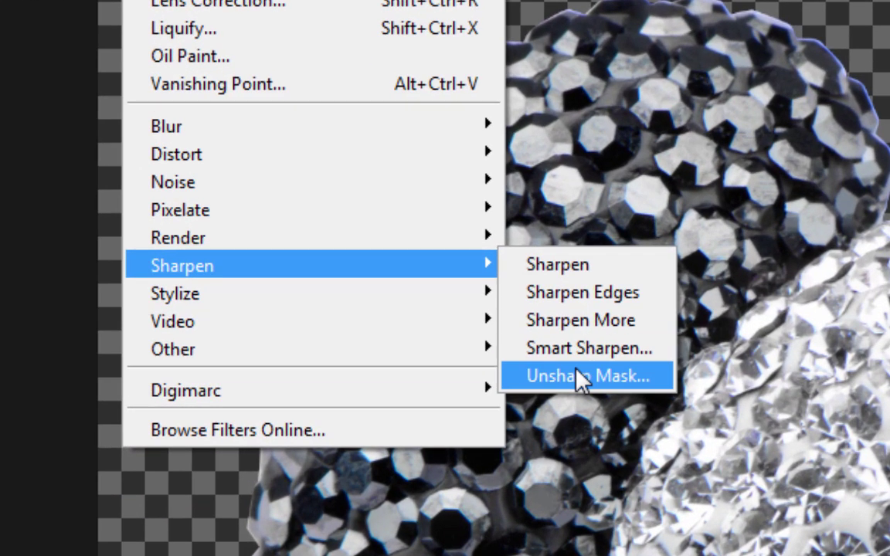
click(509, 377)
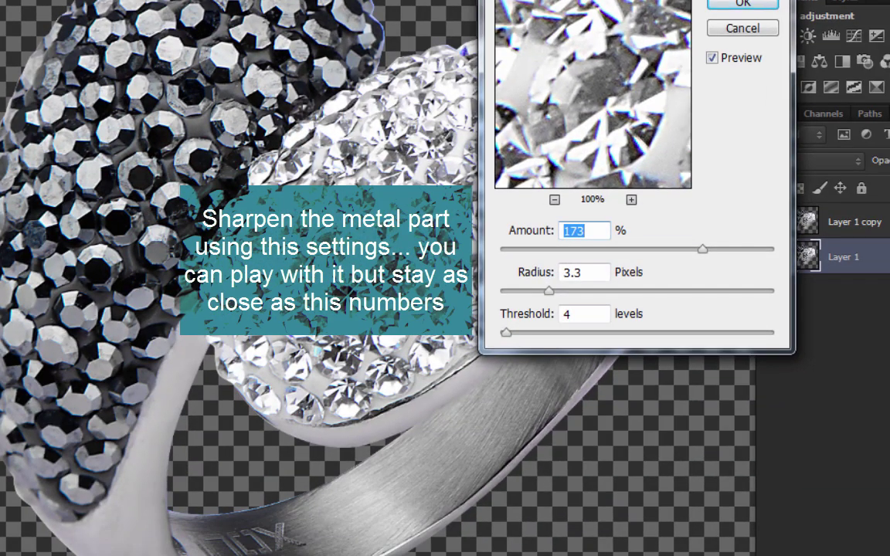
click(530, 250)
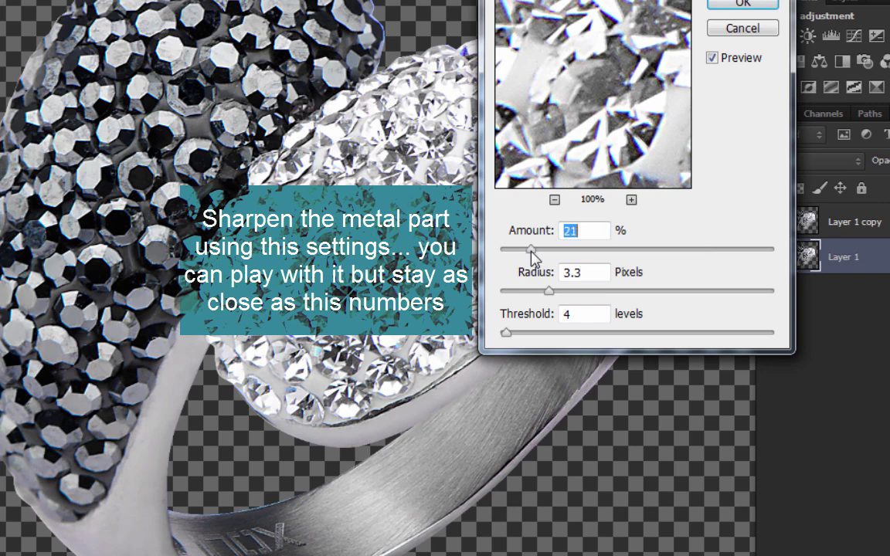
click(737, 299)
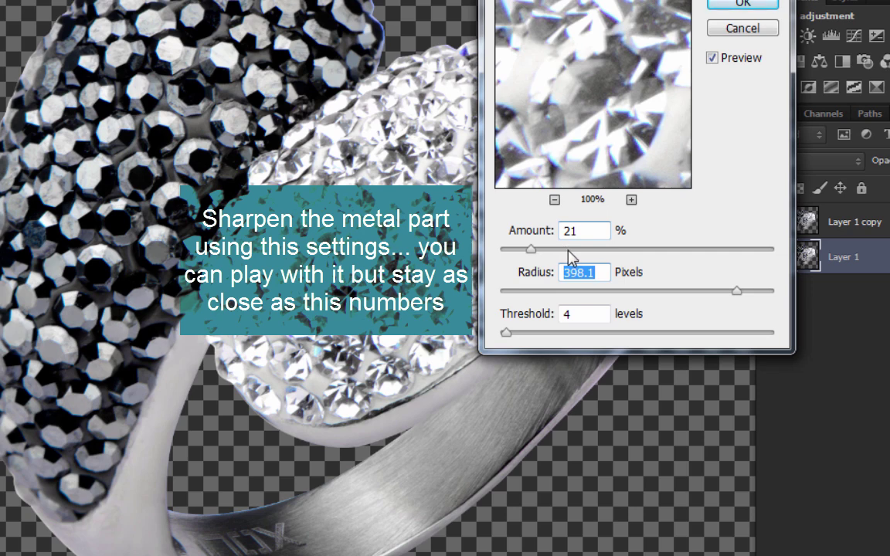
click(543, 251)
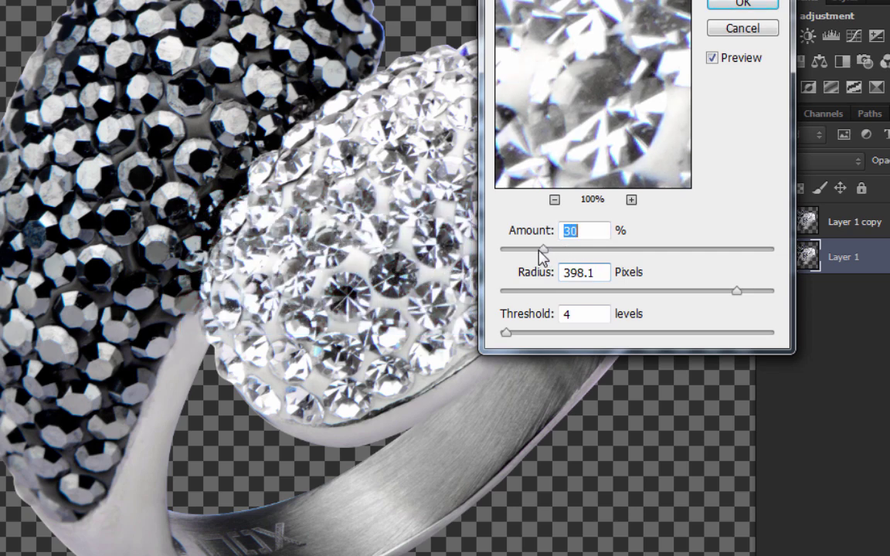
drag(539, 251, 535, 251)
click(755, 4)
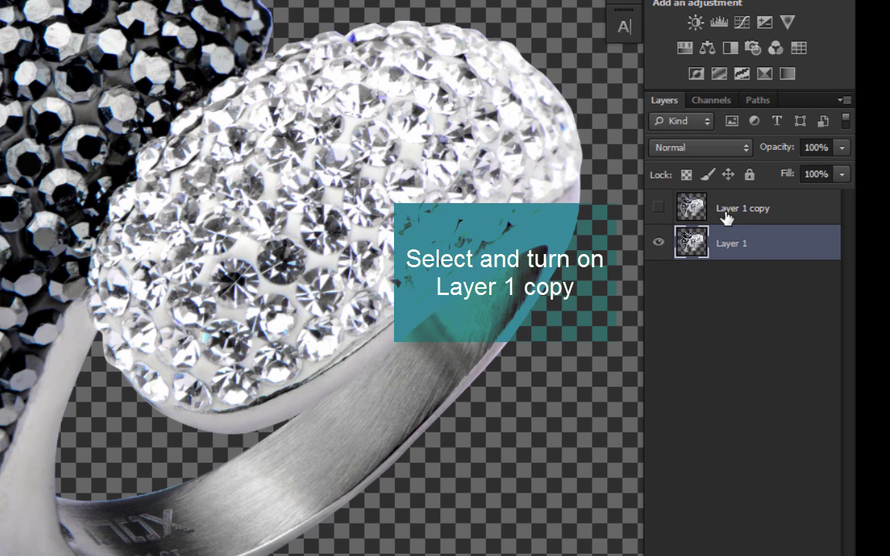
Show Layer 1 copy and set its Unsharp Mask to Amount 188, Radius about 2.5, Threshold 4.
click(726, 217)
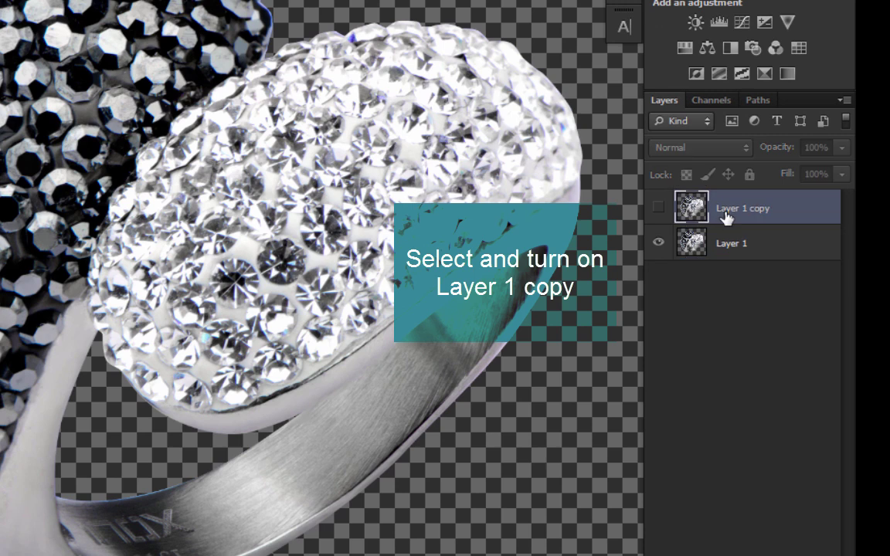
click(657, 207)
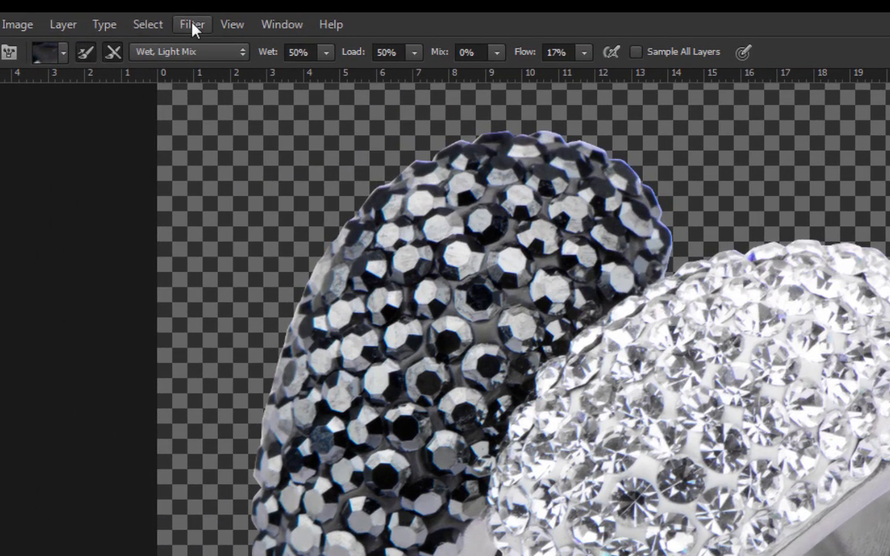
click(192, 25)
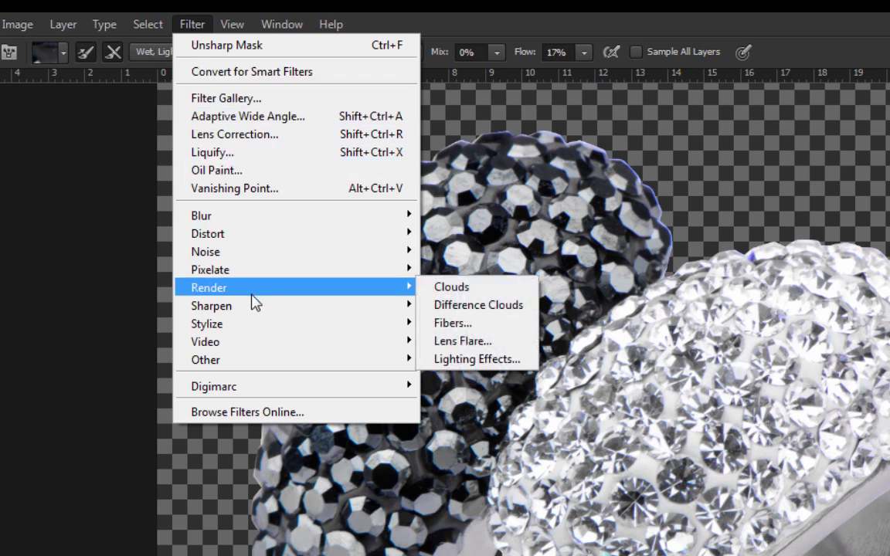
mouse_move(211, 306)
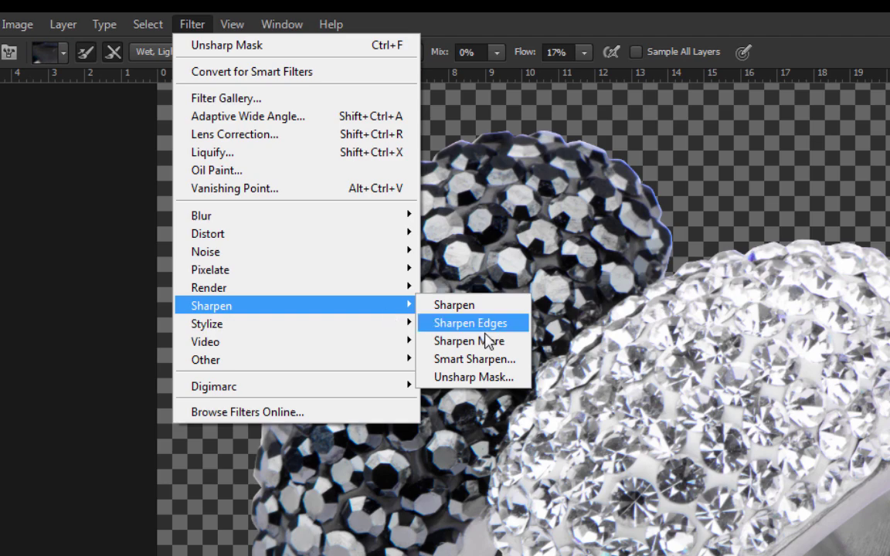
click(473, 377)
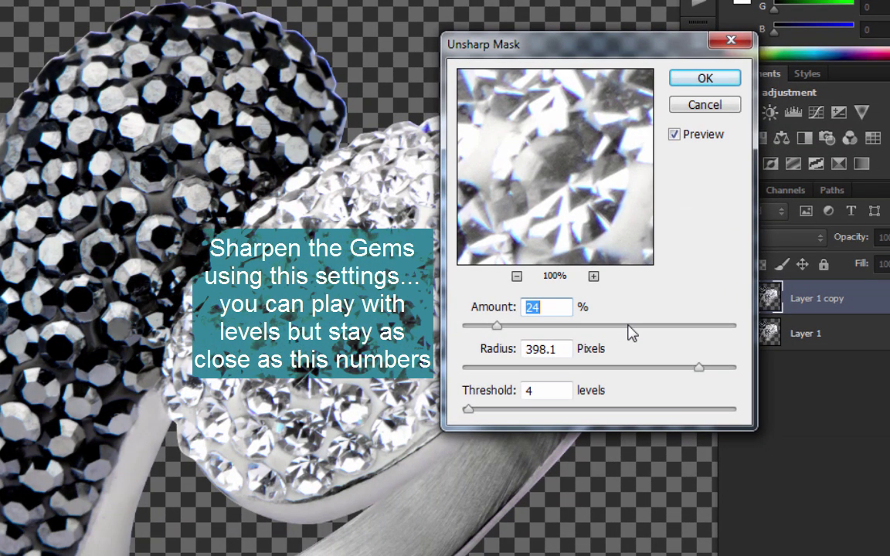
click(676, 326)
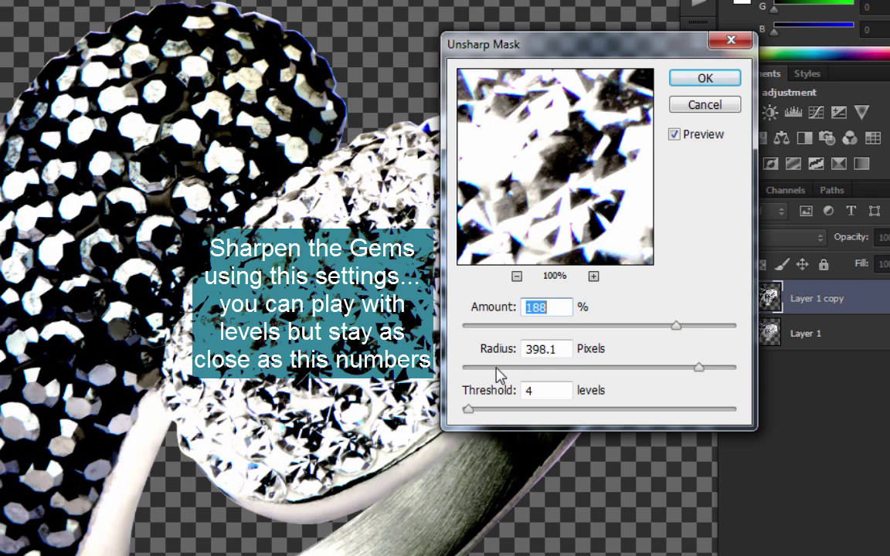
click(496, 369)
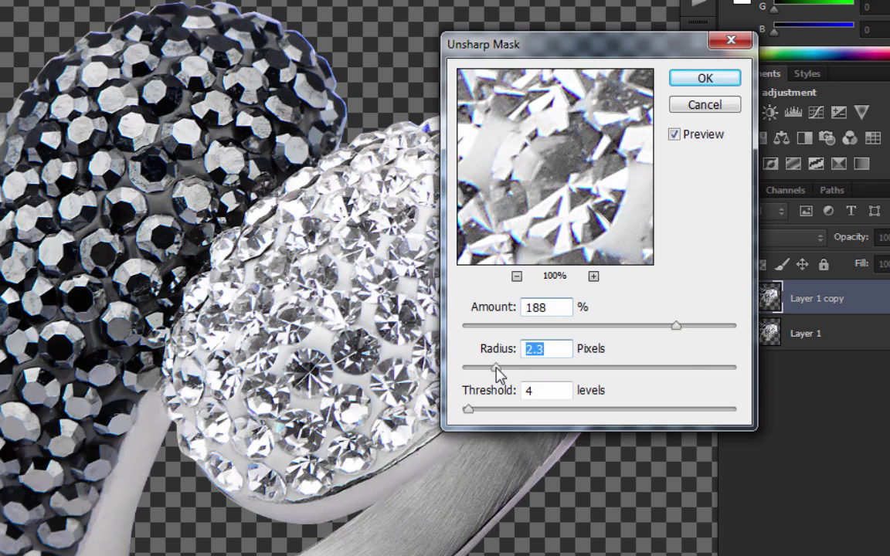
drag(496, 369, 492, 368)
drag(493, 370, 499, 371)
Apply the 188% sharpening to Layer 1 copy and hide it with a black layer mask.
click(696, 80)
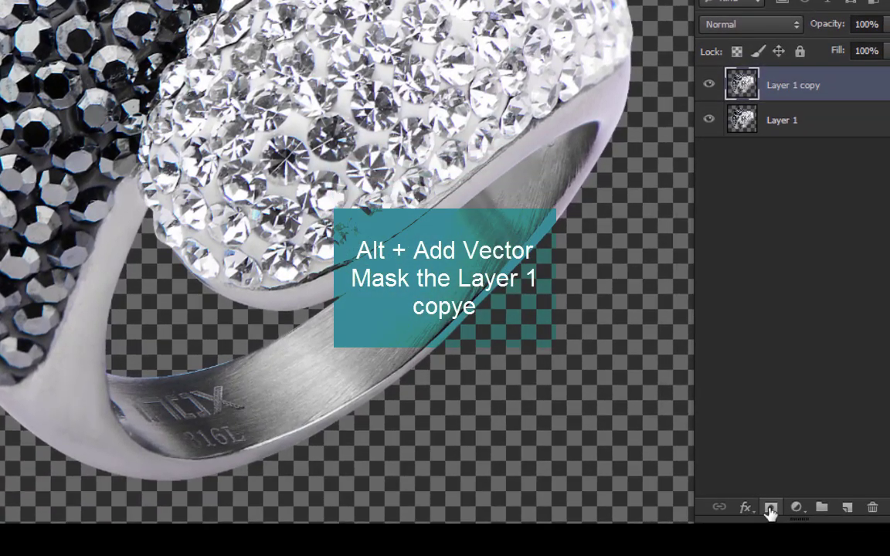
alt+click(770, 510)
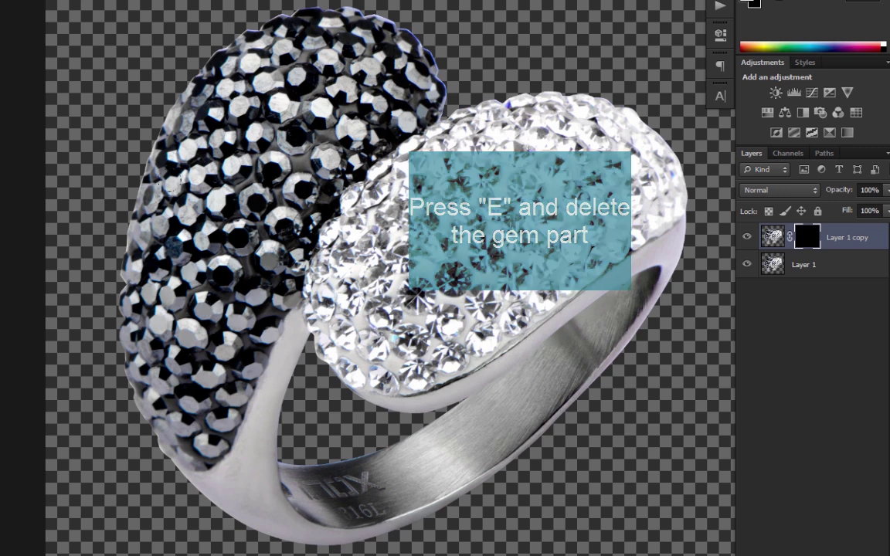
key(x)
Paint white in the mask to reveal the sharpening over the dark and white gems.
drag(158, 201, 117, 309)
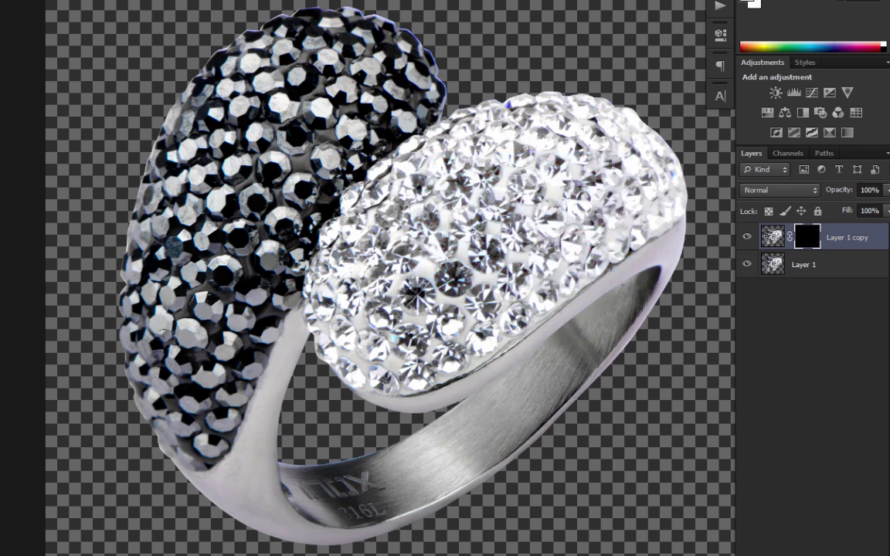
drag(154, 386, 201, 351)
mouse_move(208, 278)
mouse_down()
mouse_move(255, 154)
mouse_move(251, 247)
mouse_up()
drag(224, 309, 262, 208)
mouse_move(128, 240)
mouse_down()
mouse_move(170, 143)
mouse_move(190, 66)
mouse_move(217, 50)
mouse_move(309, 23)
mouse_move(247, 131)
mouse_move(290, 182)
mouse_move(352, 124)
mouse_up()
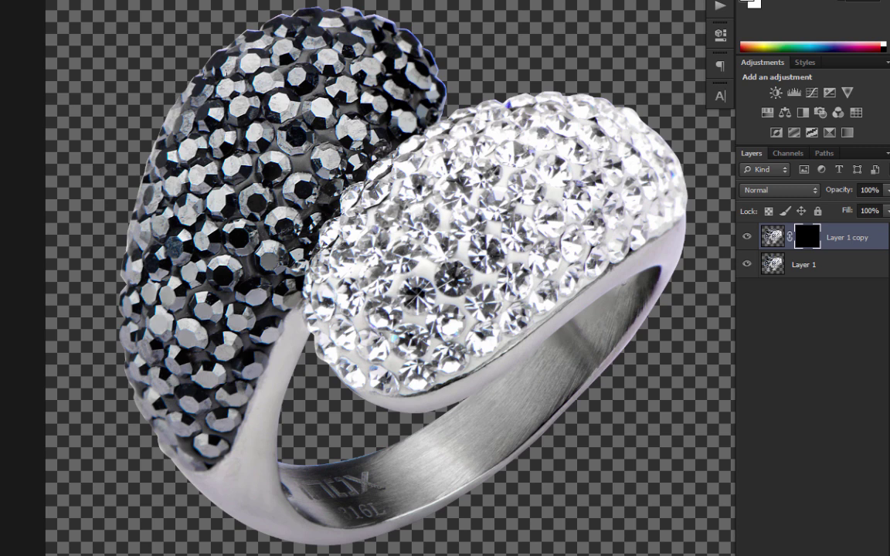
mouse_move(317, 235)
mouse_down()
mouse_move(297, 263)
mouse_move(305, 290)
mouse_move(386, 228)
mouse_move(452, 212)
mouse_up()
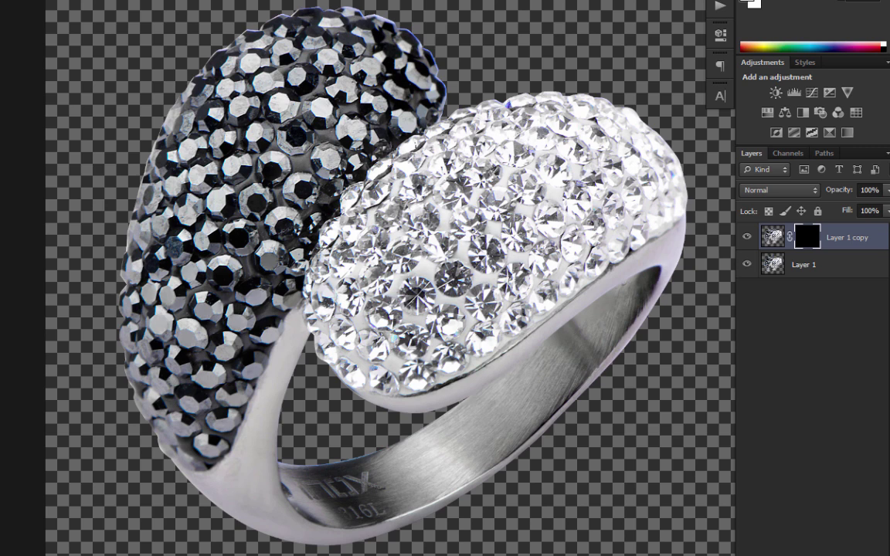
drag(136, 201, 148, 279)
alt+click(461, 142)
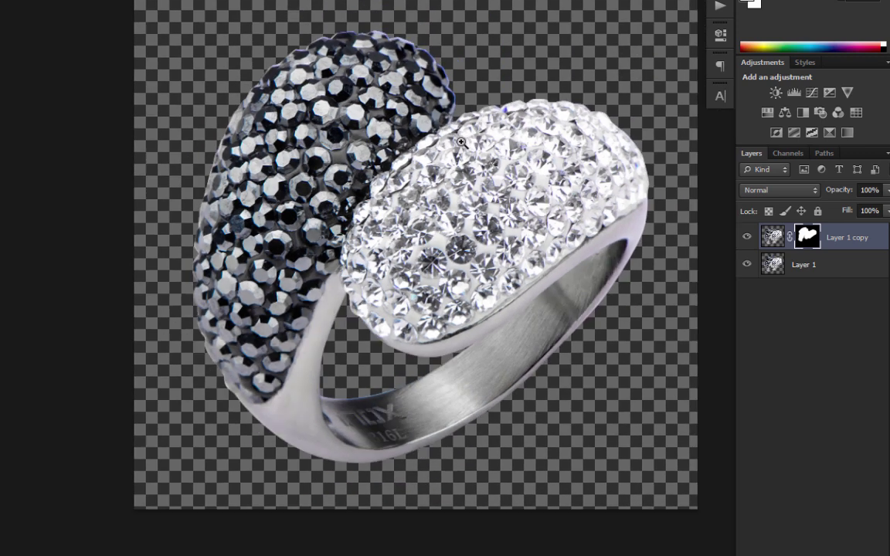
alt+click(461, 142)
drag(427, 121, 384, 132)
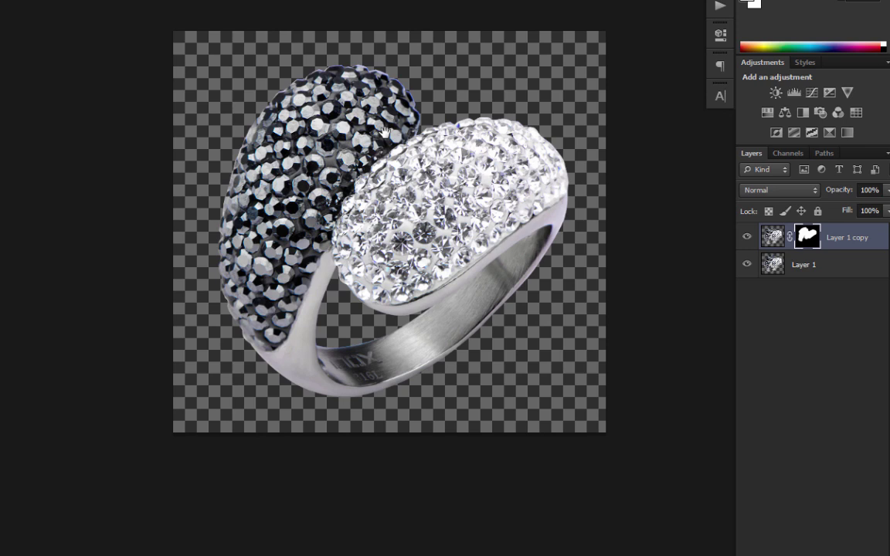
key(v)
key(z)
drag(509, 203, 541, 224)
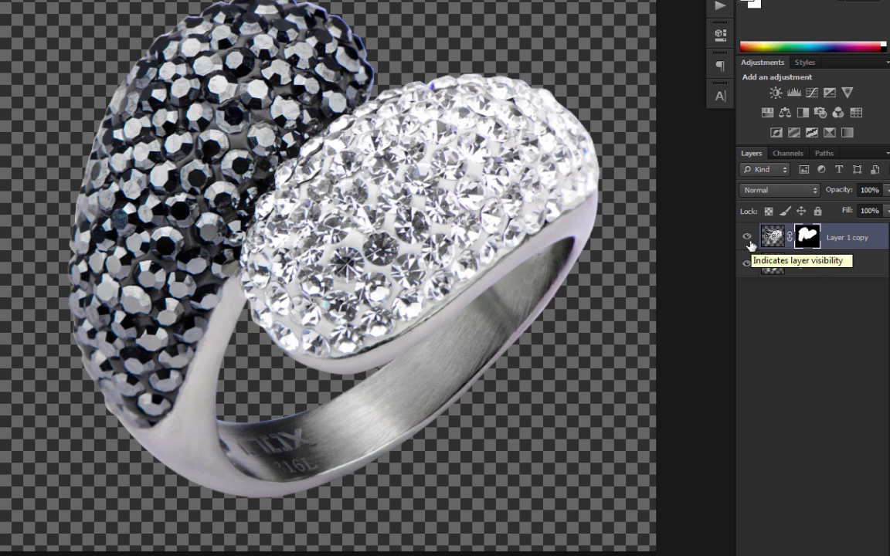
click(747, 238)
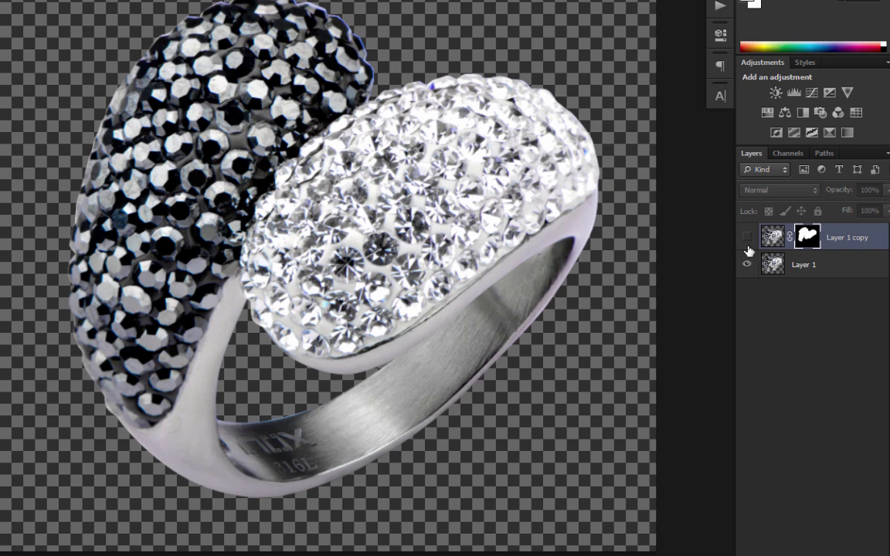
click(747, 238)
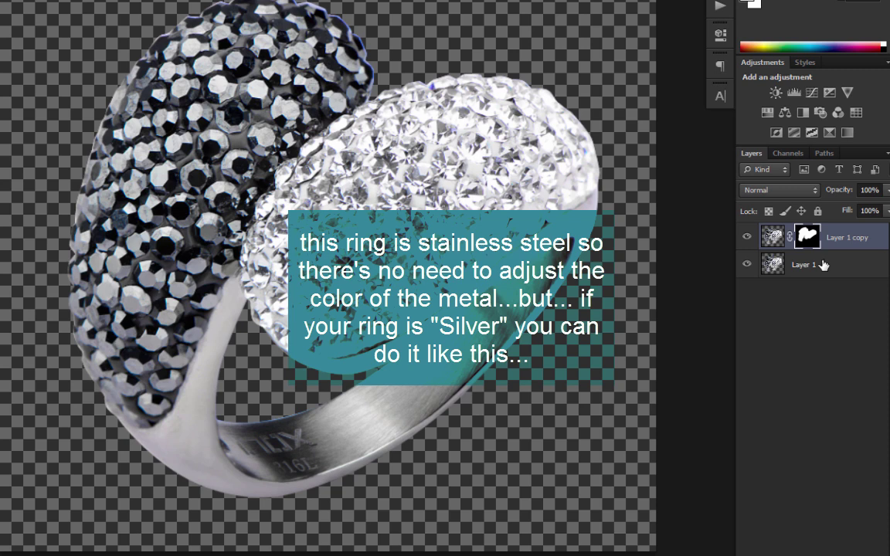
Select Layer 1 and open its Color Balance settings with Ctrl+B.
click(747, 238)
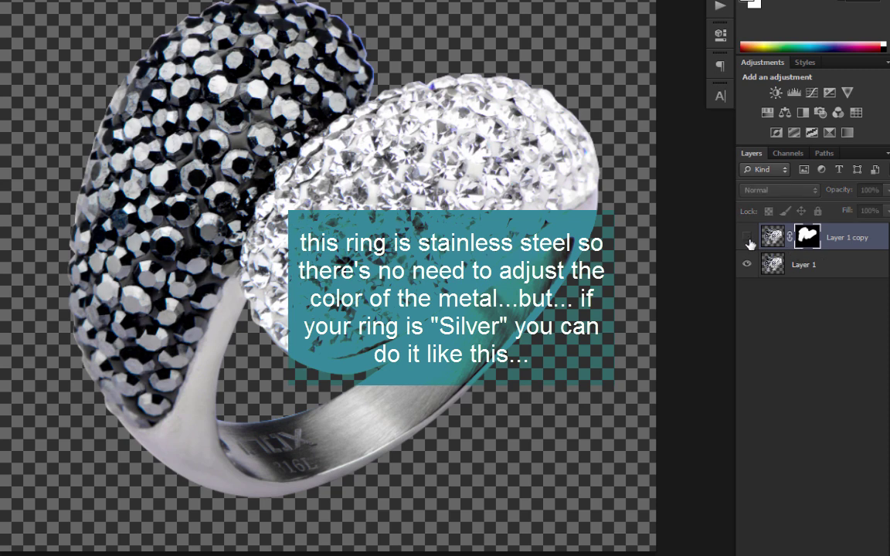
click(747, 238)
click(829, 276)
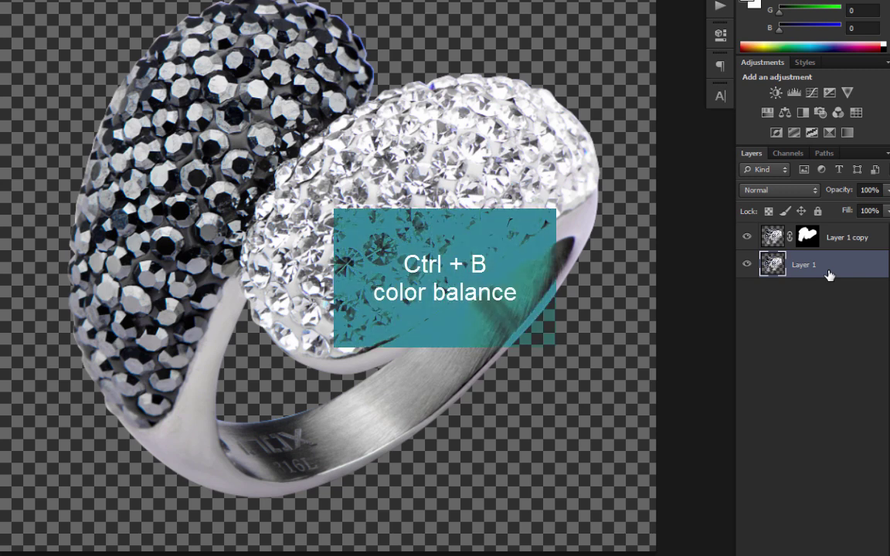
key(ctrl+b)
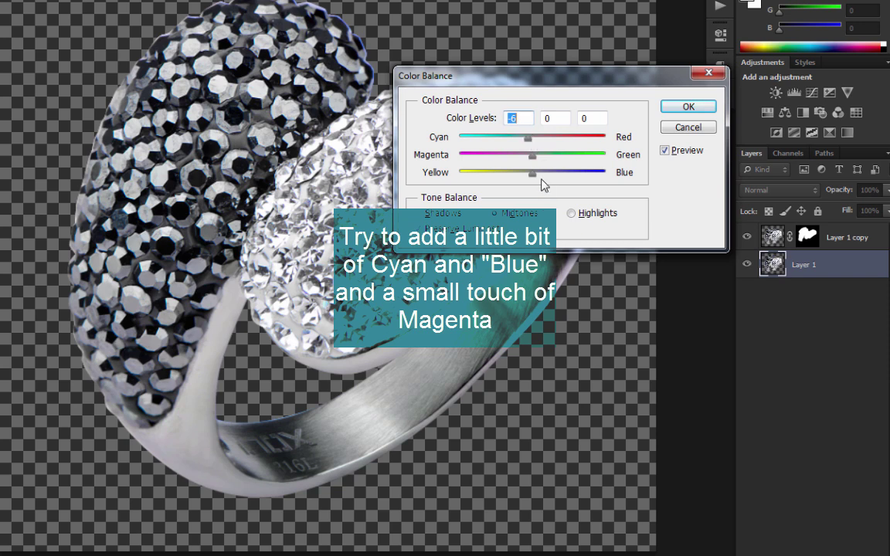
Set Layer 1's midtones to roughly Cyan -4, Magenta–Green +1, Blue +9.
drag(529, 142, 531, 143)
drag(538, 181, 540, 180)
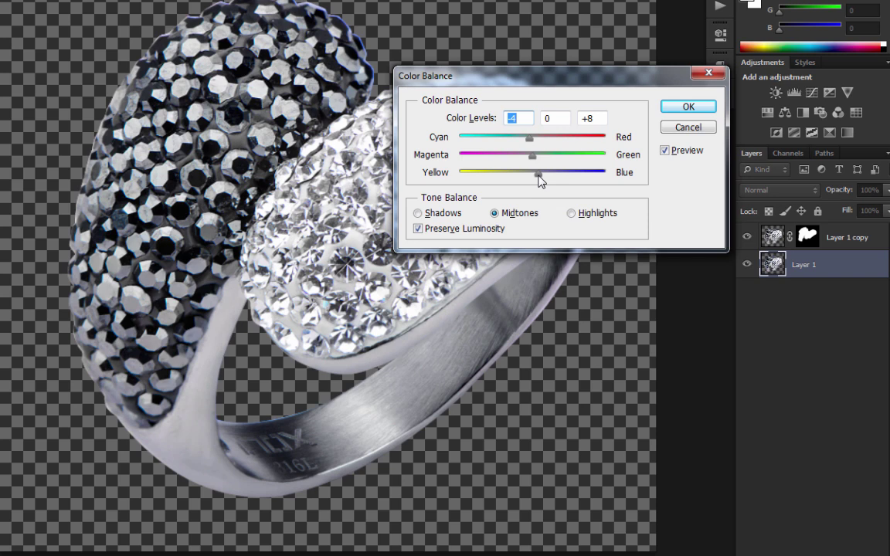
click(540, 177)
click(529, 139)
drag(531, 155, 529, 155)
click(532, 157)
key(Up)
key(Up)
key(Up)
key(Up)
Fine-tune the midtone levels to -5, +4, +12 and apply the Color Balance.
drag(528, 142, 523, 142)
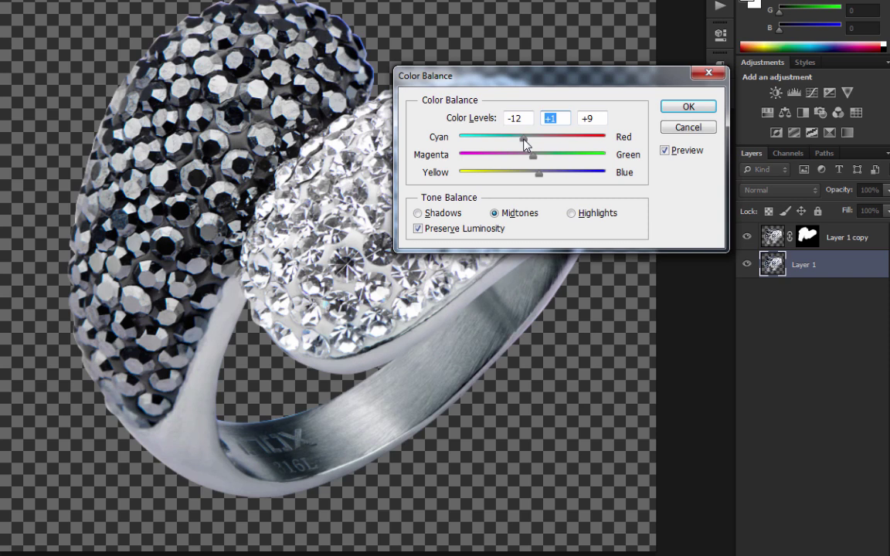
key(shift+Tab)
key(Up)
key(Up)
drag(542, 180, 544, 179)
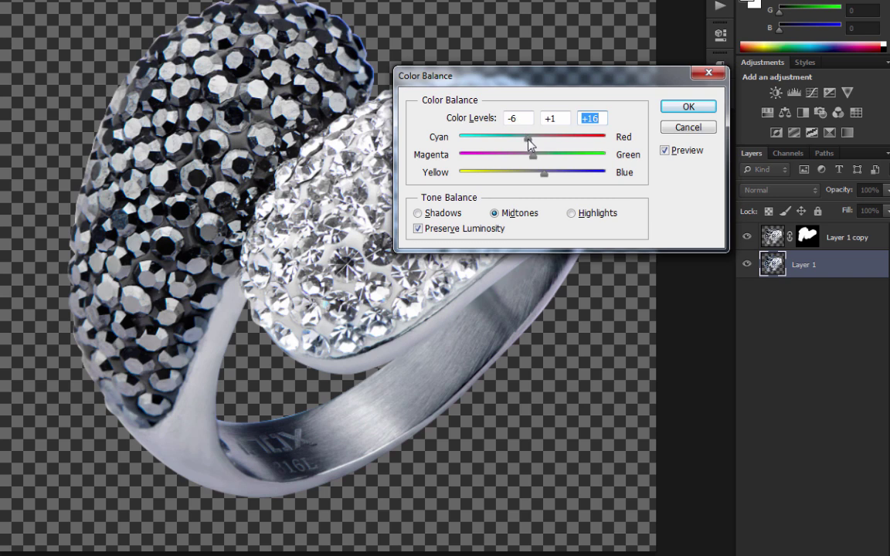
click(528, 140)
drag(533, 161, 534, 160)
click(535, 160)
click(529, 140)
drag(536, 160, 543, 178)
click(688, 107)
click(746, 237)
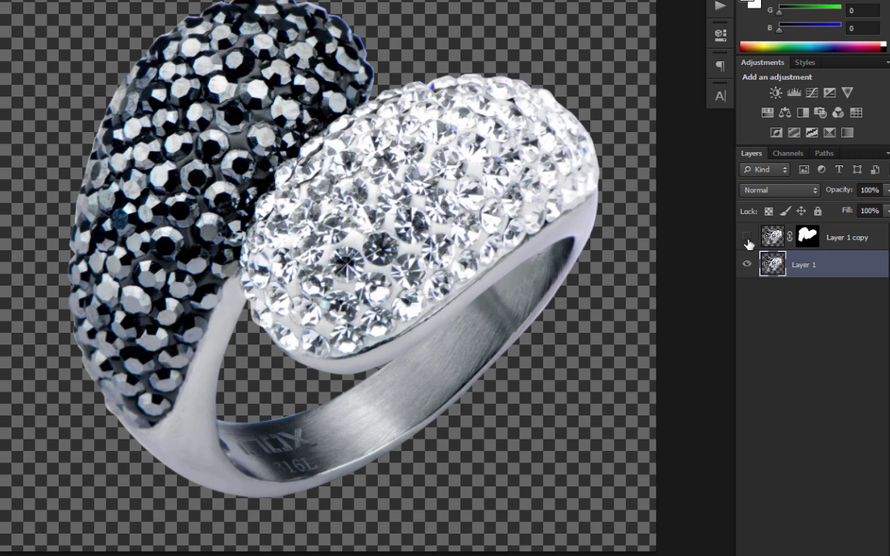
Show Layer 1 copy again and lower Layer 1's Saturation to -16.
click(746, 239)
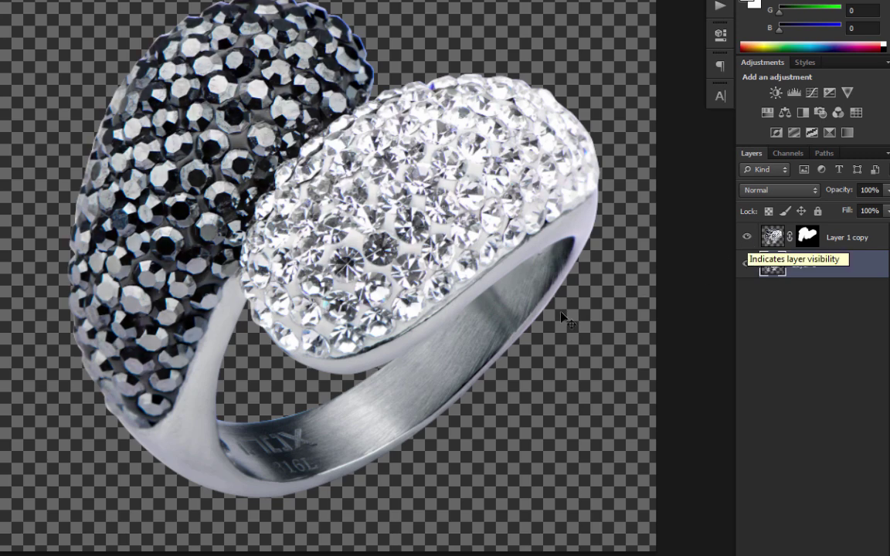
alt+click(469, 341)
click(486, 352)
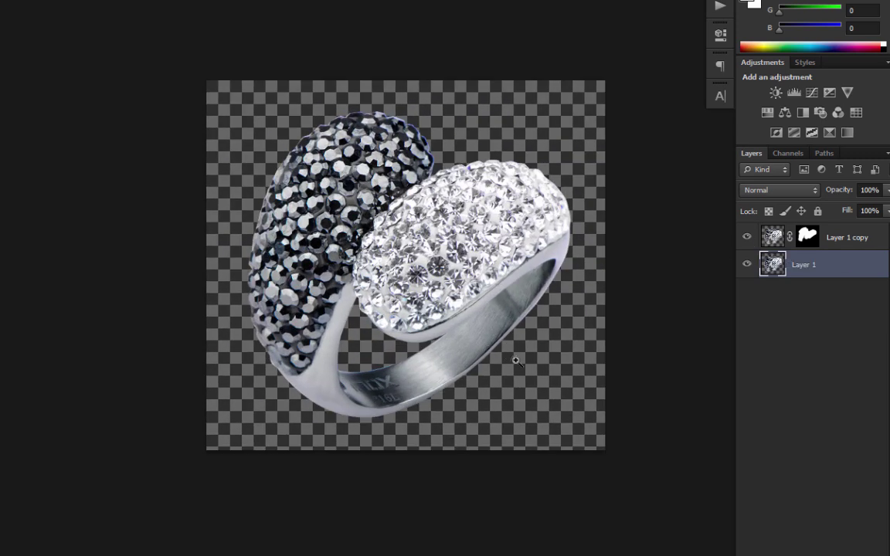
click(510, 354)
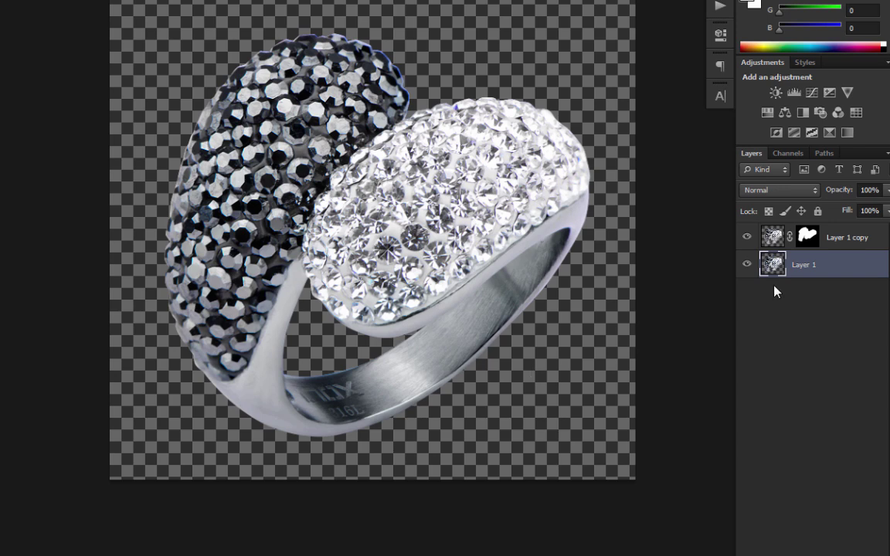
key(ctrl+b)
drag(566, 74, 611, 58)
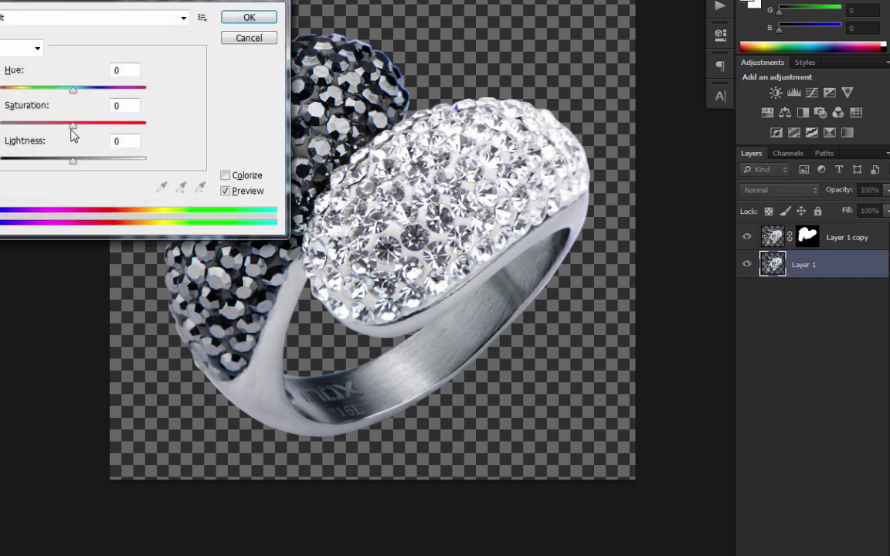
drag(71, 133, 62, 133)
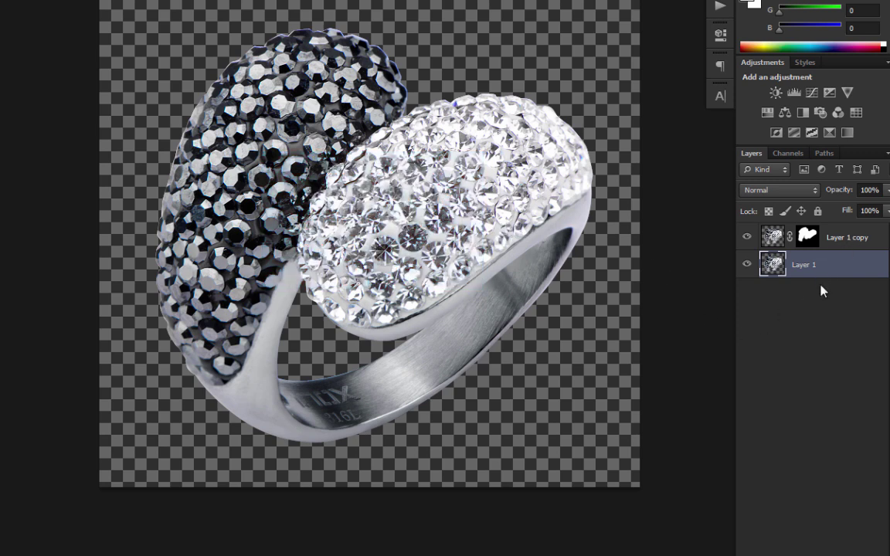
Merge Layer 1 and Layer 1 copy into one layer, then add a new layer to fill with black.
key(alt+bracketright)
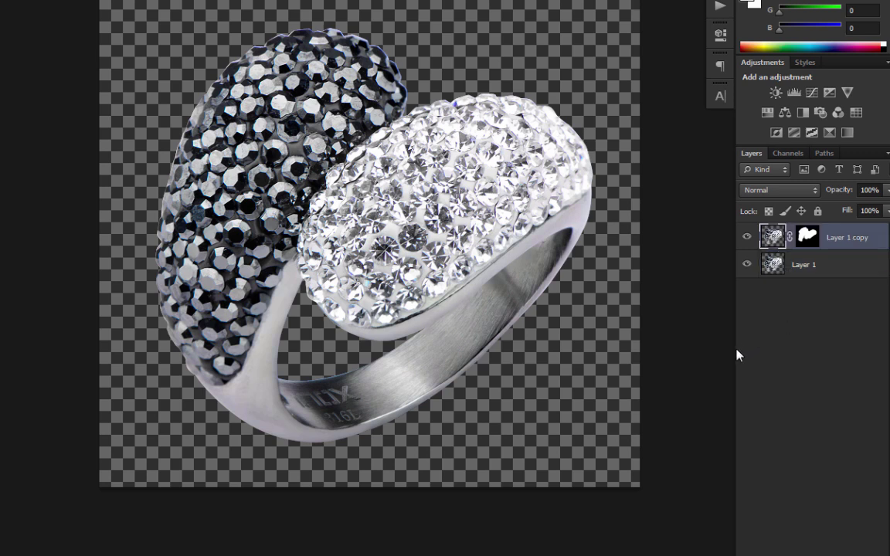
shift+click(837, 275)
key(ctrl+e)
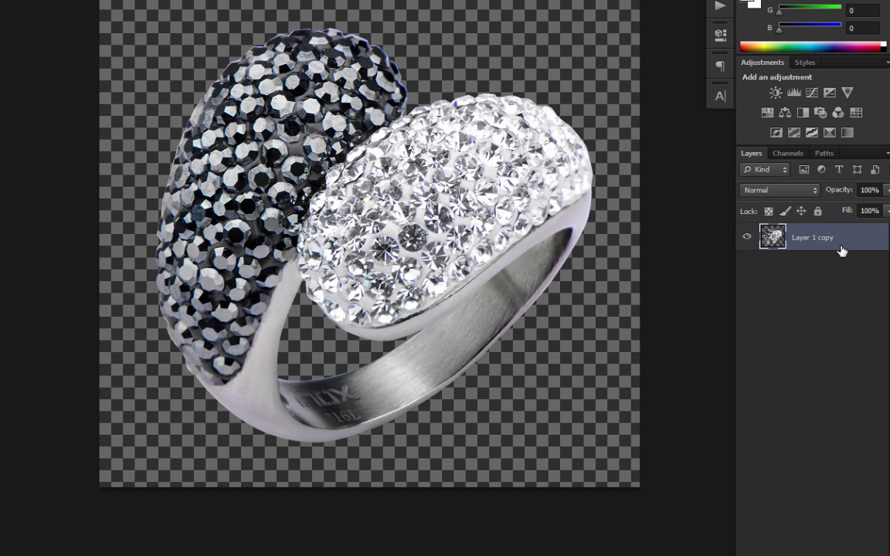
drag(507, 275, 487, 298)
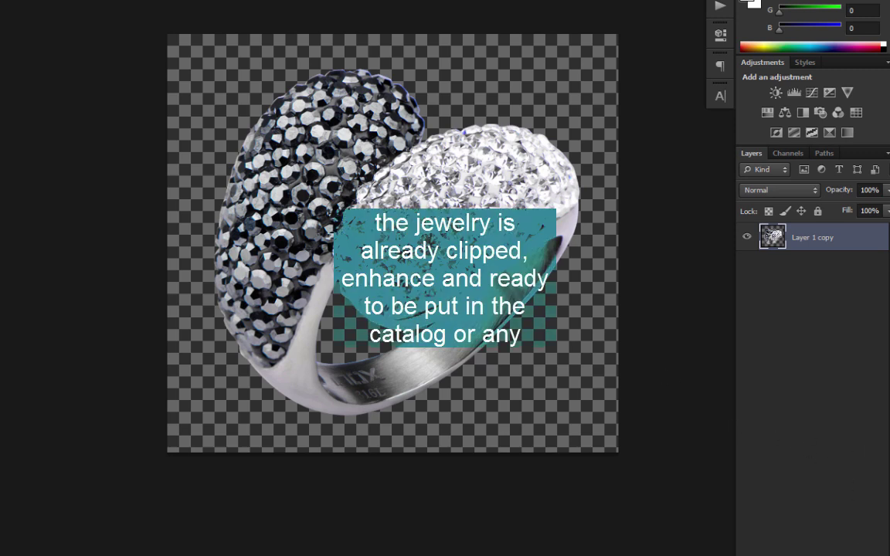
click(850, 524)
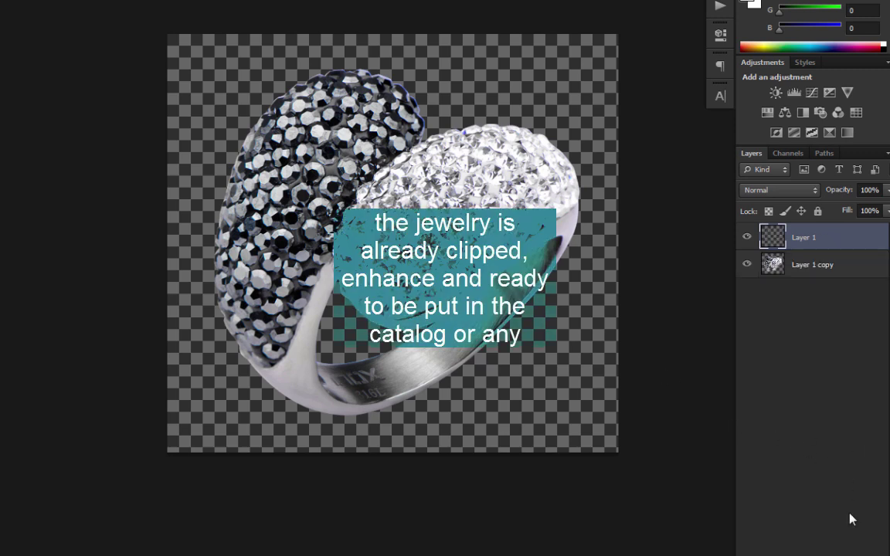
key(shift+F5)
Fill the new layer black, move it below the ring, and duplicate the ring flipped vertically.
key(Return)
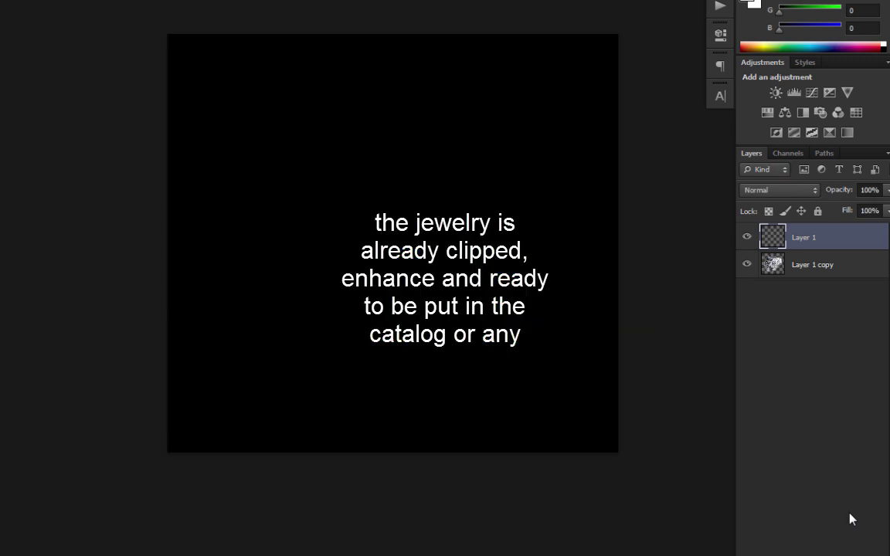
key(ctrl+bracketleft)
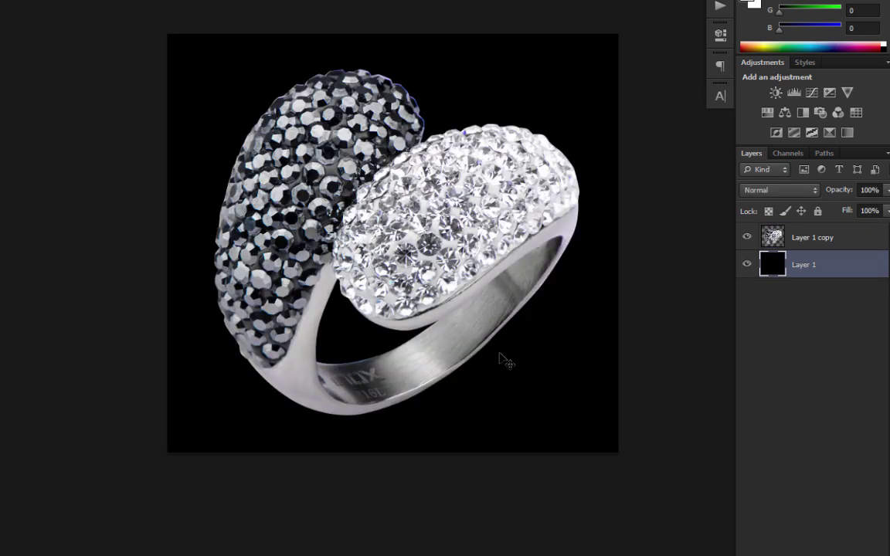
drag(515, 189, 513, 218)
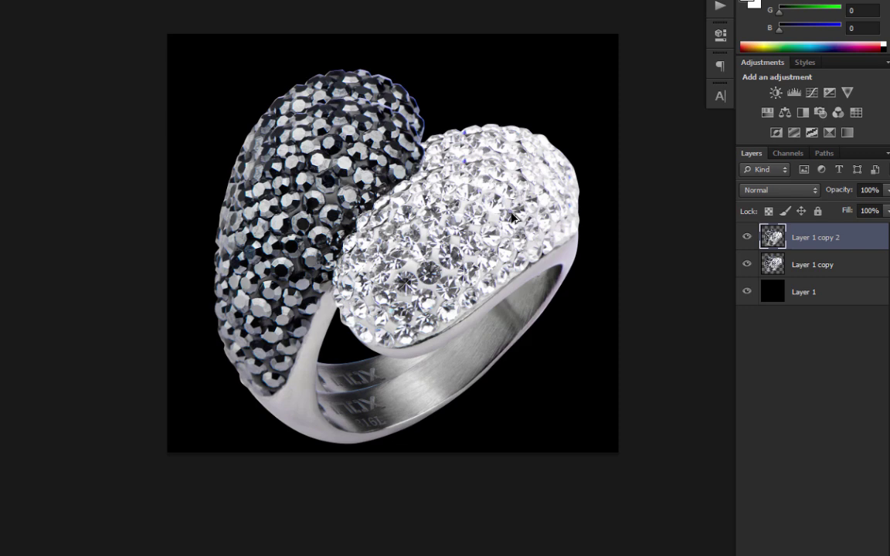
key(ctrl+t)
right_click(511, 221)
click(553, 460)
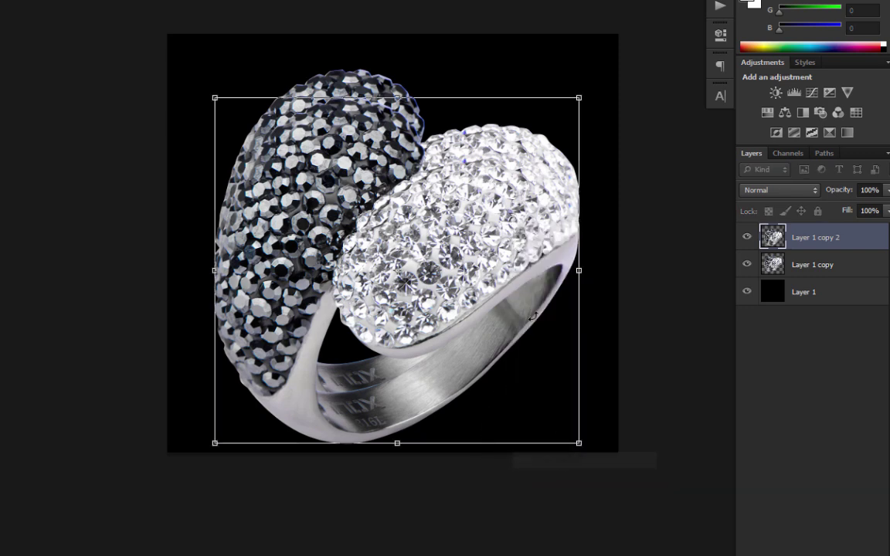
key(Return)
Position the flipped copy beneath the ring above the black layer at 50% opacity.
drag(386, 185, 398, 414)
key(ctrl+shift+bracketleft)
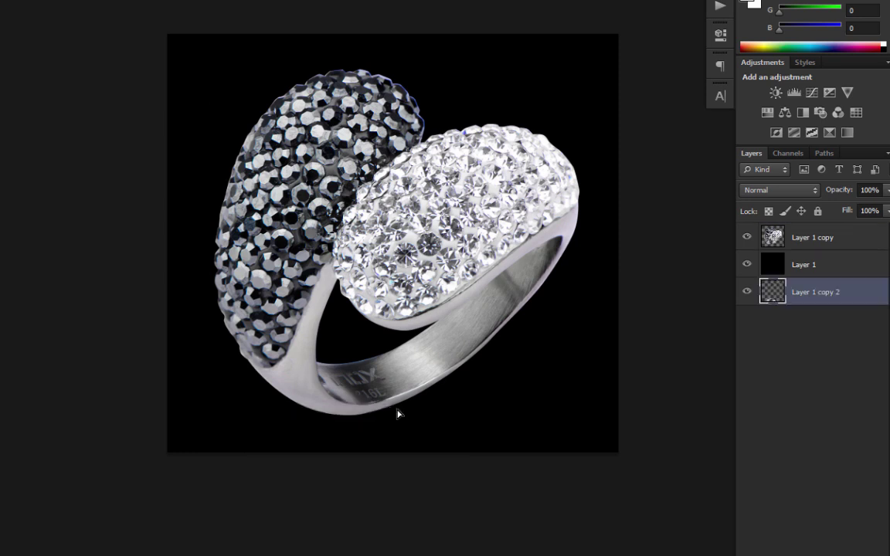
key(ctrl+bracketright)
drag(356, 368, 413, 332)
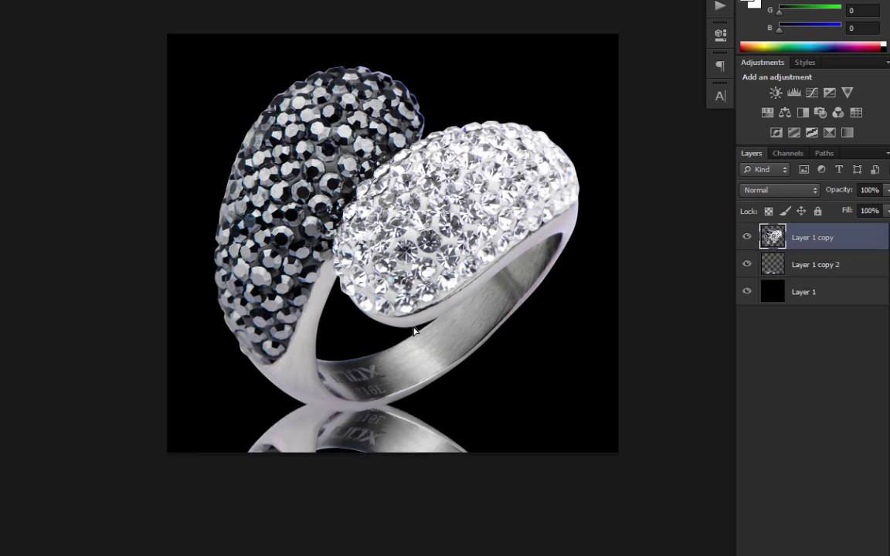
drag(410, 195, 409, 210)
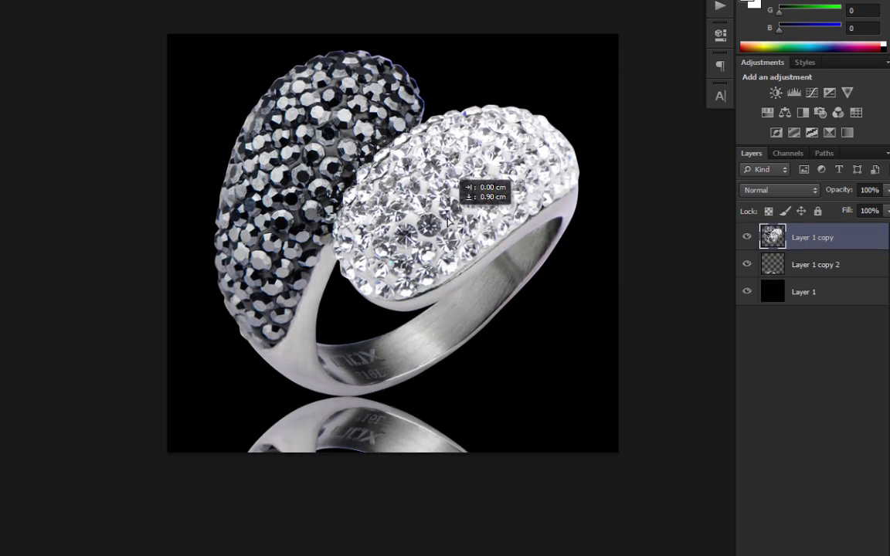
key(alt+bracketleft)
drag(409, 437, 405, 430)
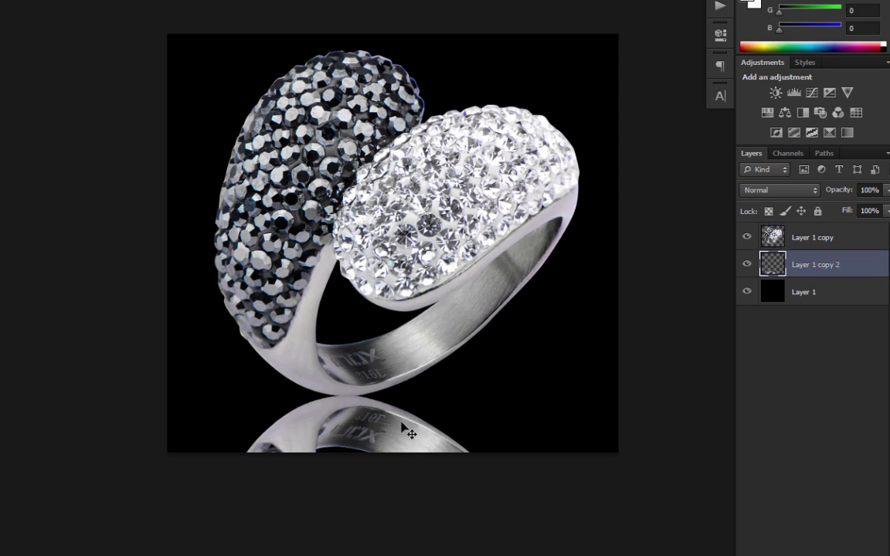
key(ctrl+bracketleft)
key(ctrl+bracketright)
key(5)
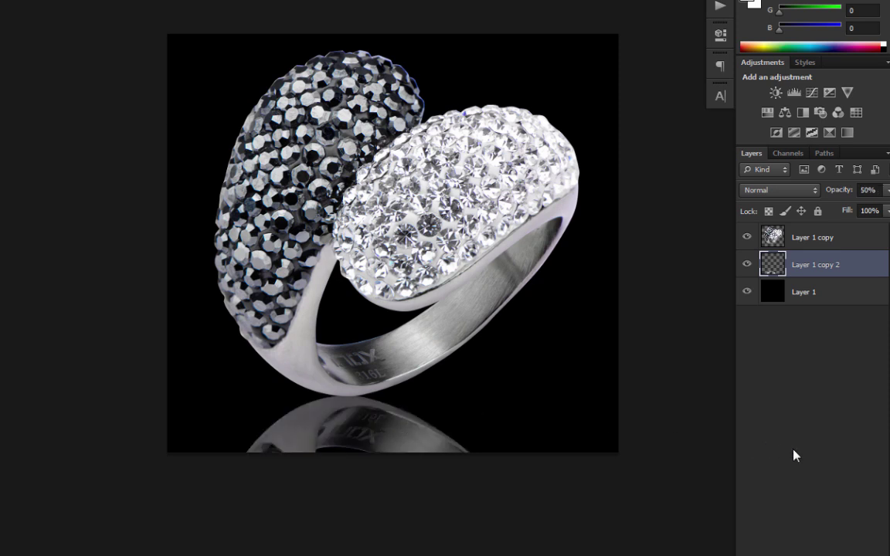
Add a layer mask to the reflection with an upward black-to-white gradient fade.
click(803, 552)
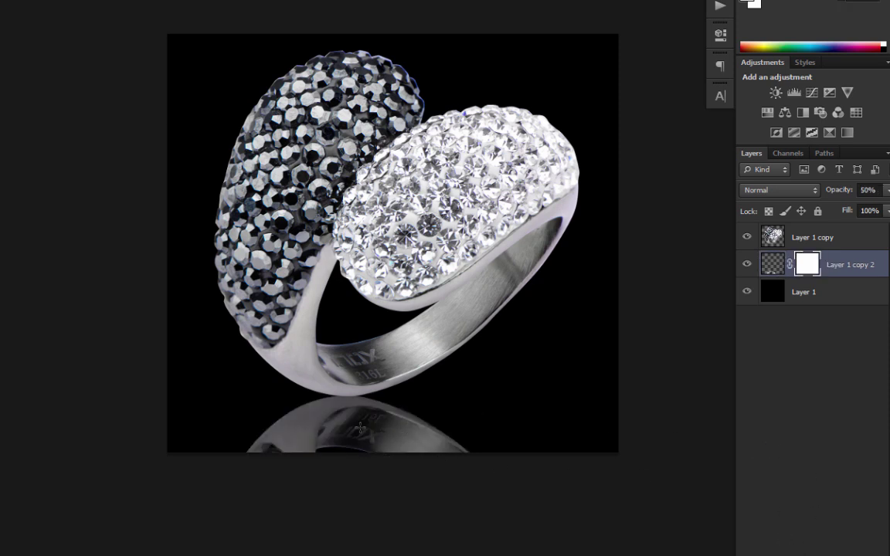
drag(324, 397, 330, 293)
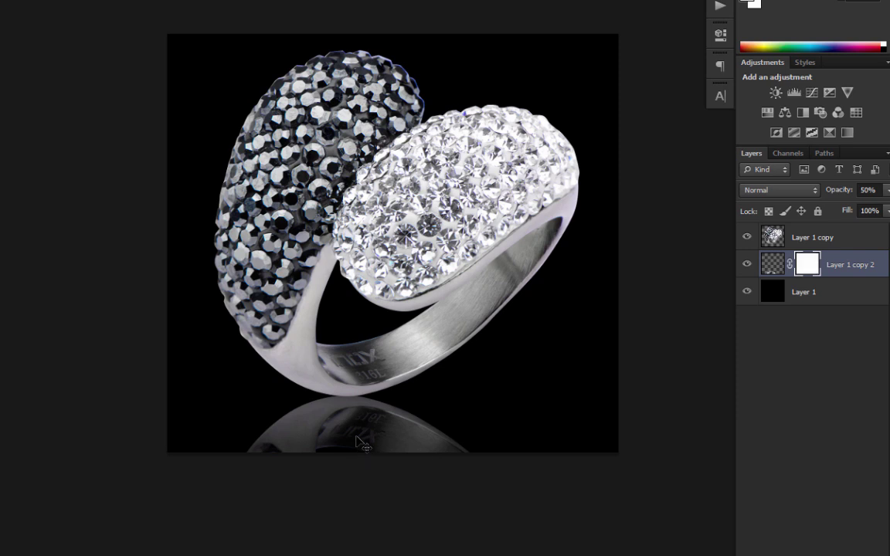
key(ctrl+z)
drag(357, 444, 356, 345)
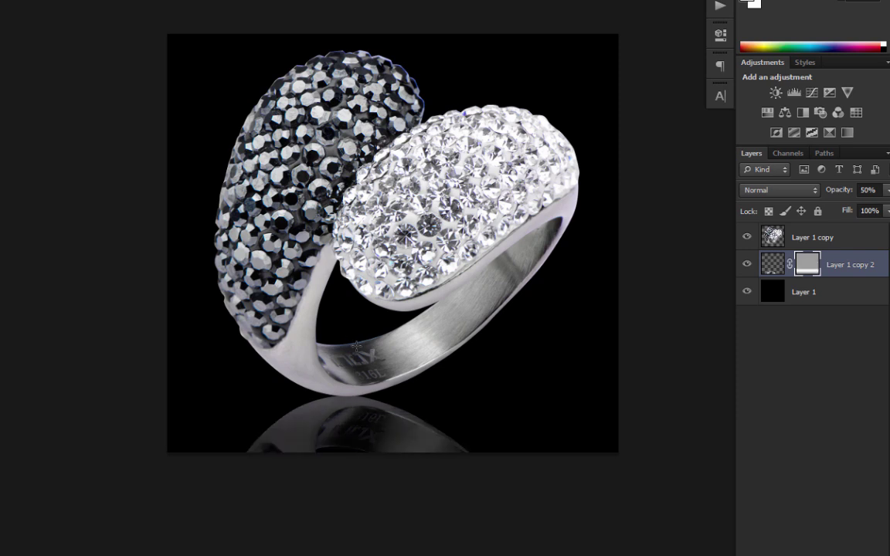
key(ctrl+z)
drag(353, 446, 344, 340)
Apply a 7.6 px Gaussian Blur to the reflection layer's pixels, not its mask.
click(73, 2)
mouse_move(116, 73)
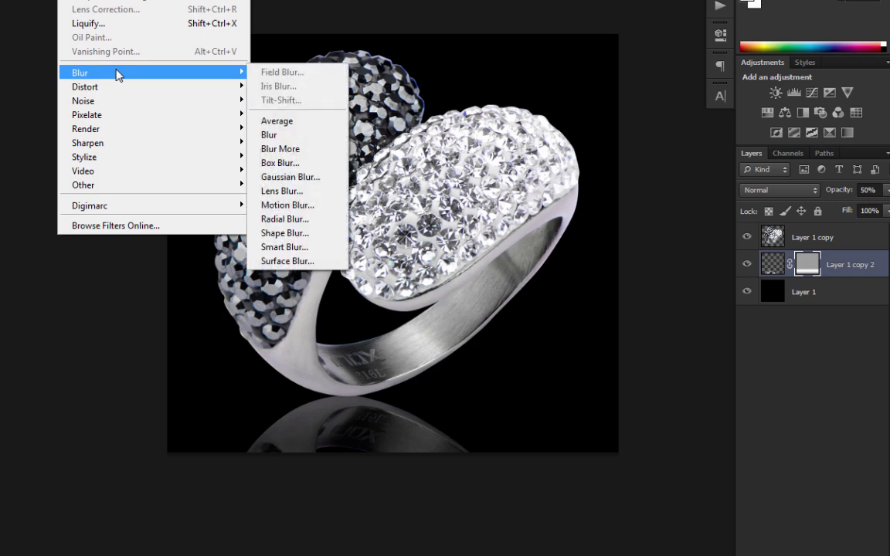
click(313, 179)
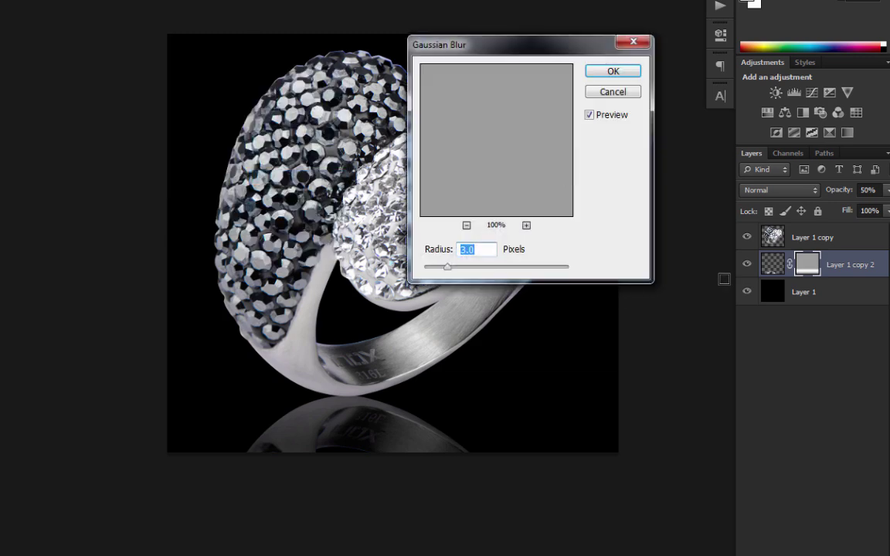
key(Return)
click(772, 266)
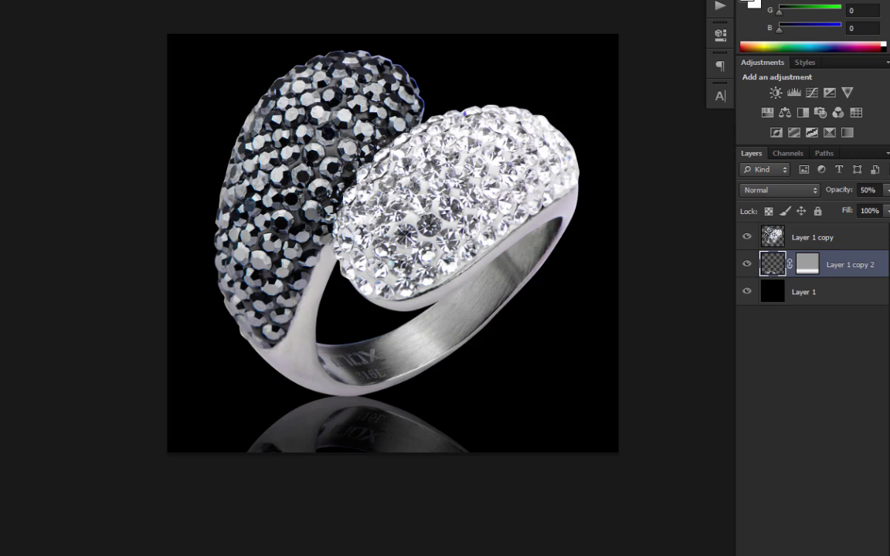
click(73, 2)
mouse_move(87, 143)
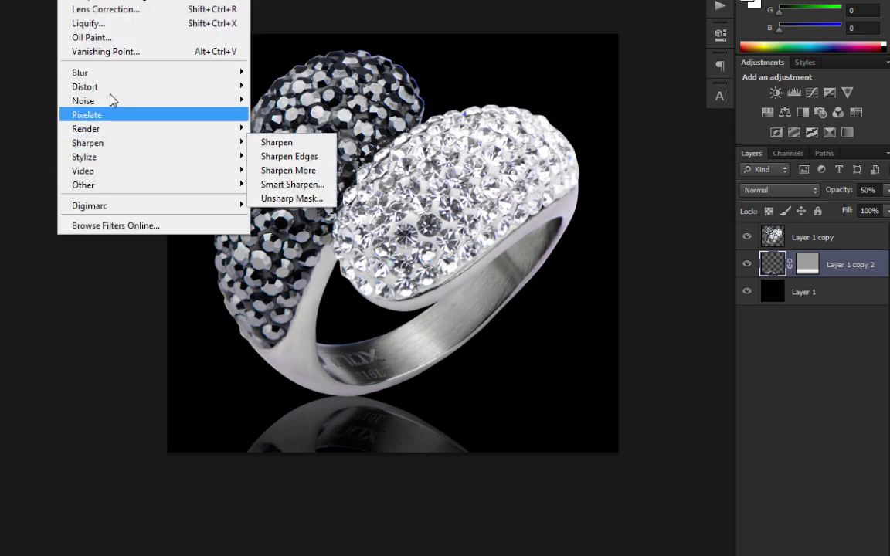
mouse_move(81, 72)
click(332, 175)
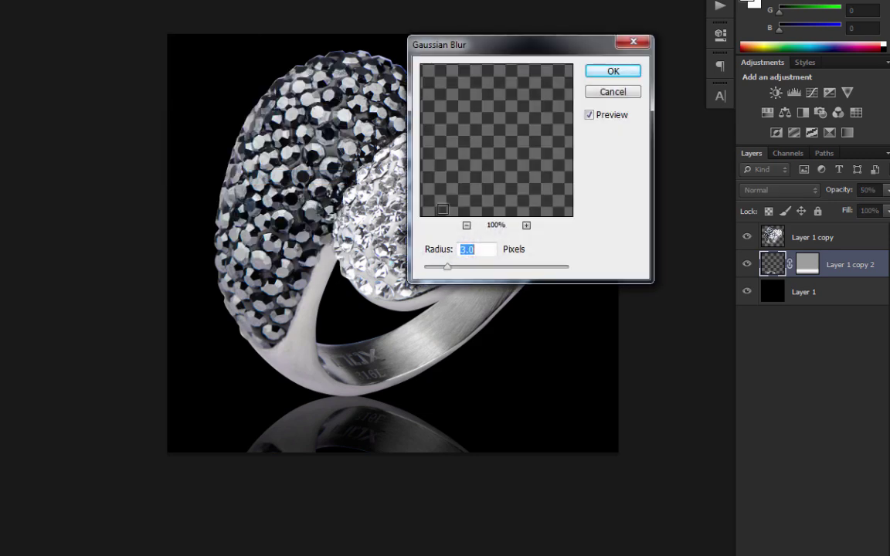
click(483, 267)
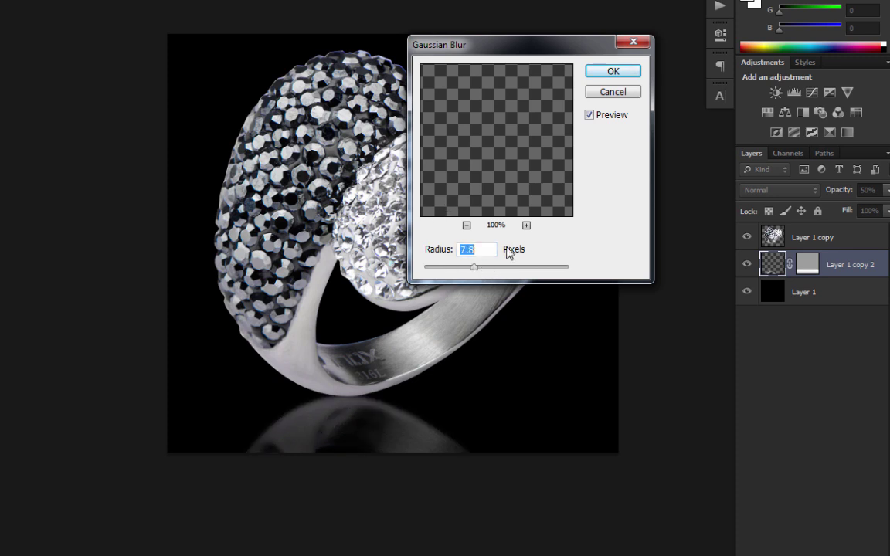
text(7.6)
click(610, 71)
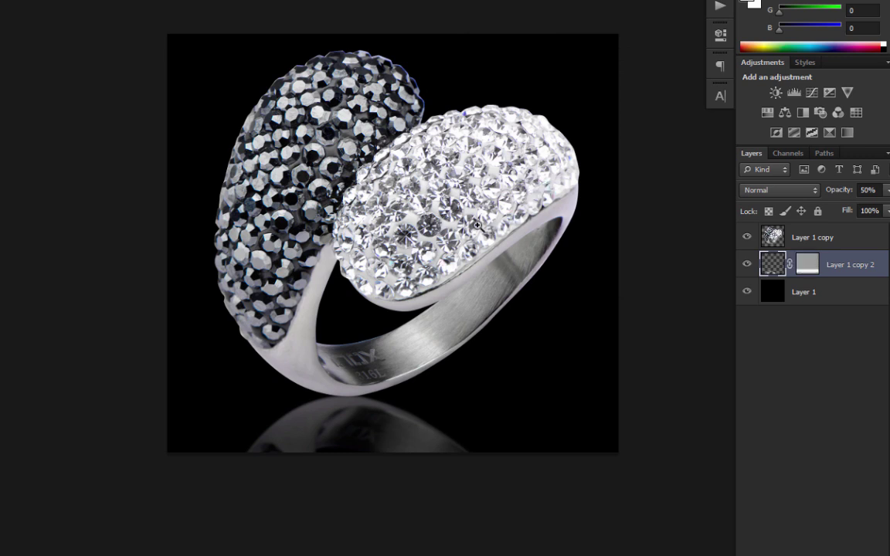
scroll(406, 218, down, 3)
scroll(443, 270, up, 2)
scroll(444, 270, up, 1)
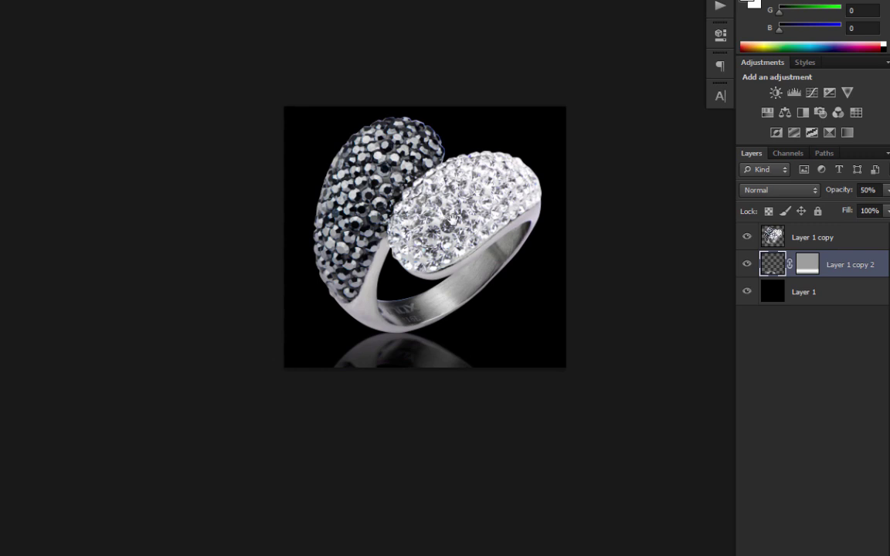
drag(453, 221, 351, 240)
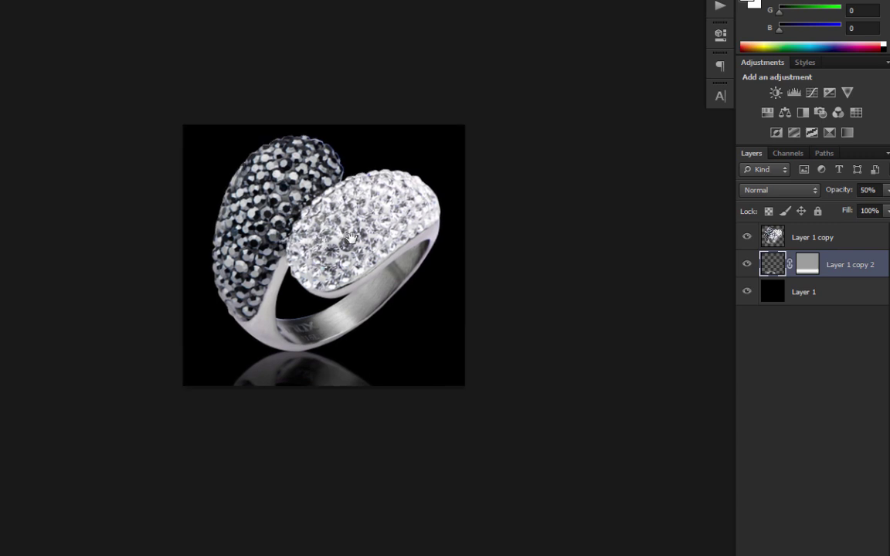